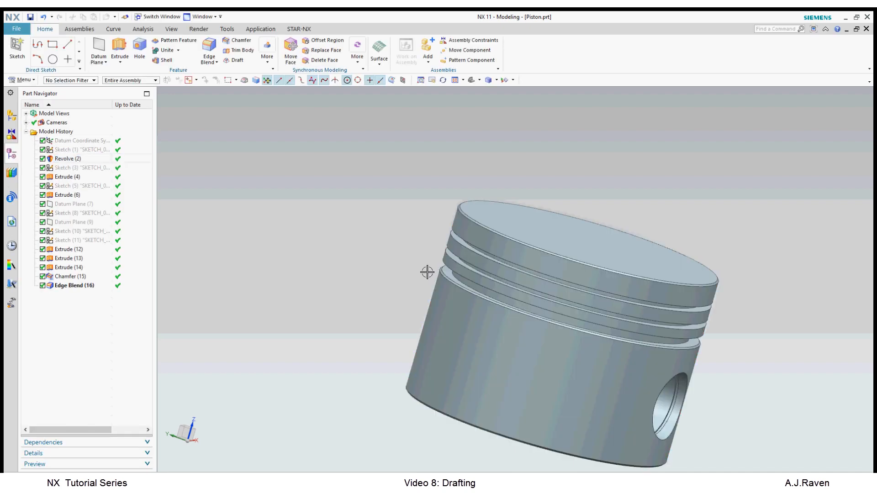
click(18, 29)
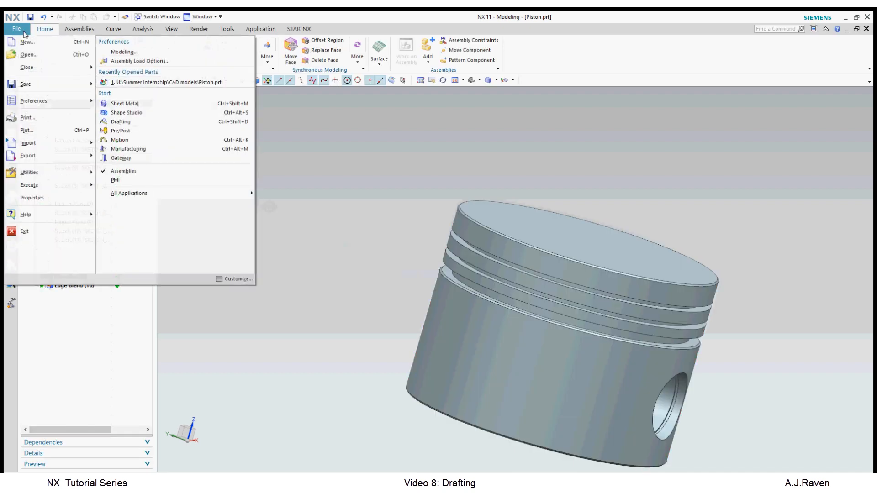
click(33, 62)
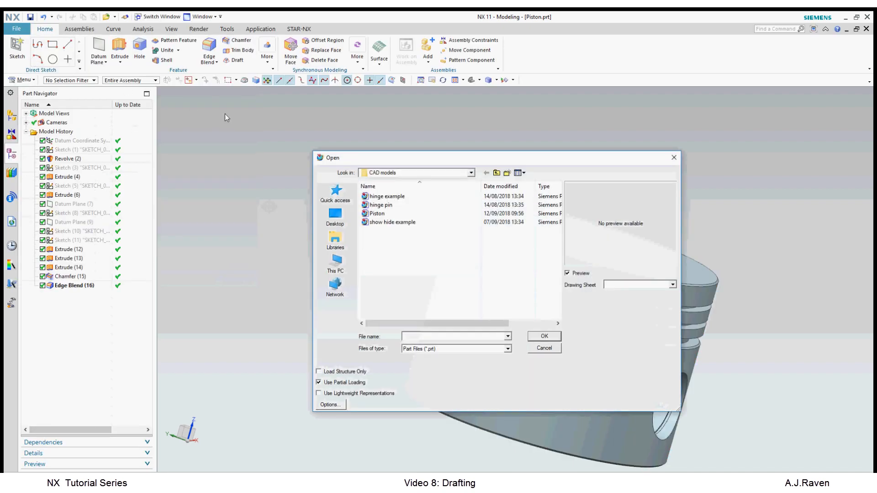
click(555, 350)
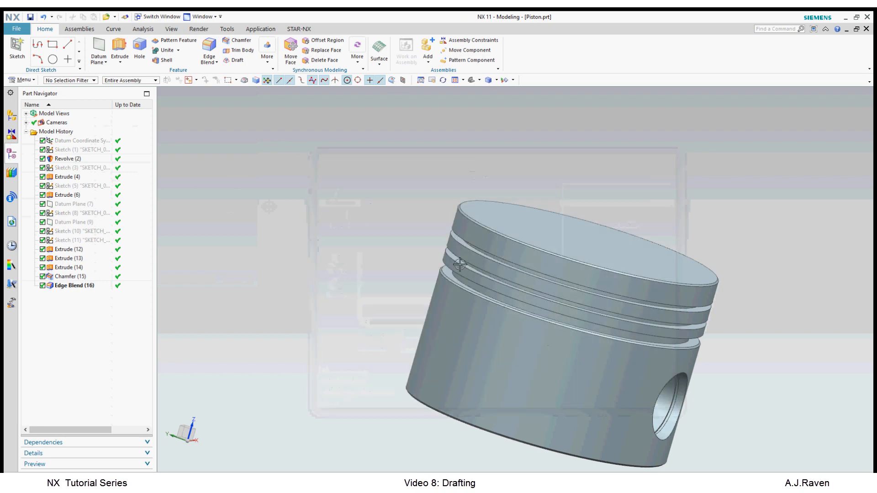
Create a new drawing file of Piston from the A3 - Size template, named Piston_dwg1.prt, and leave the title block unfilled.
click(17, 29)
click(24, 41)
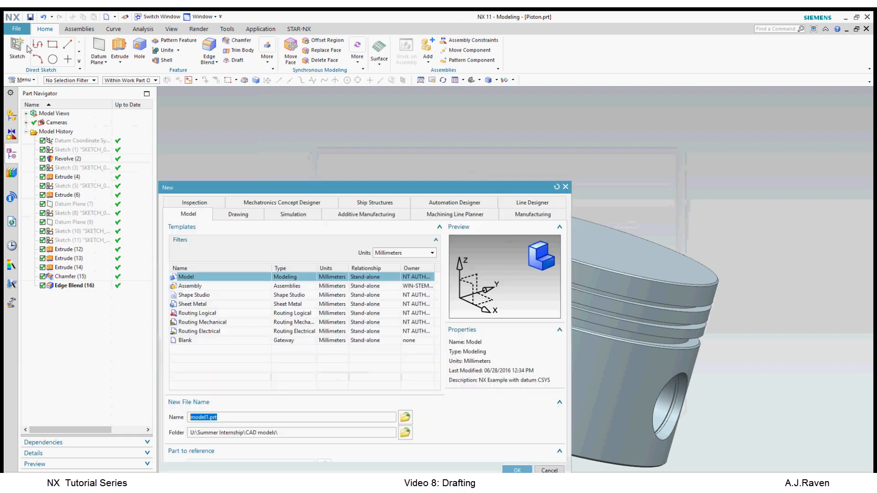
click(248, 217)
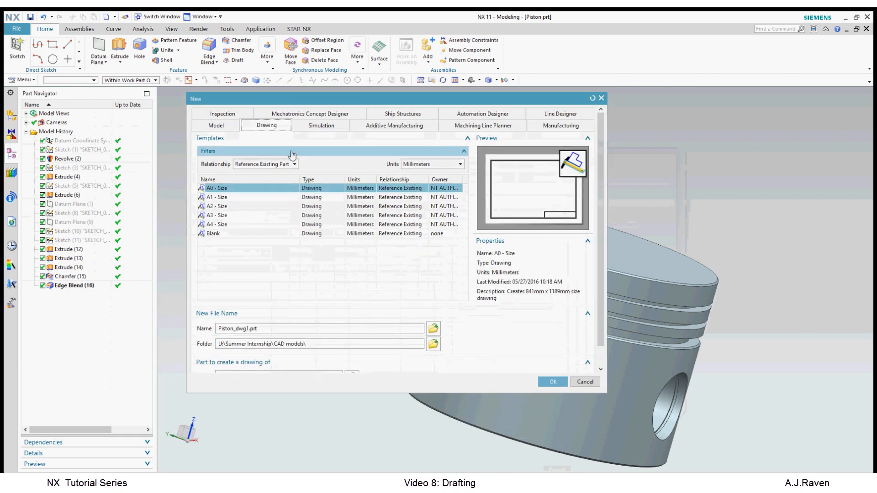
click(271, 216)
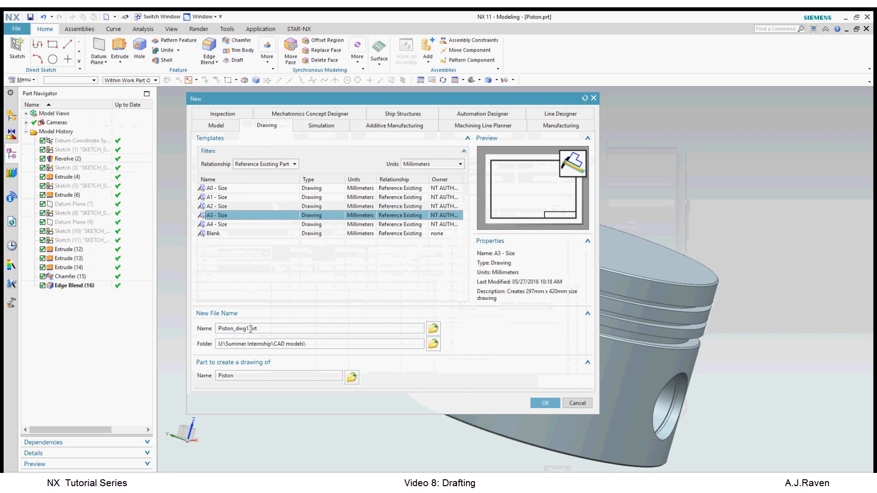
drag(257, 329, 239, 328)
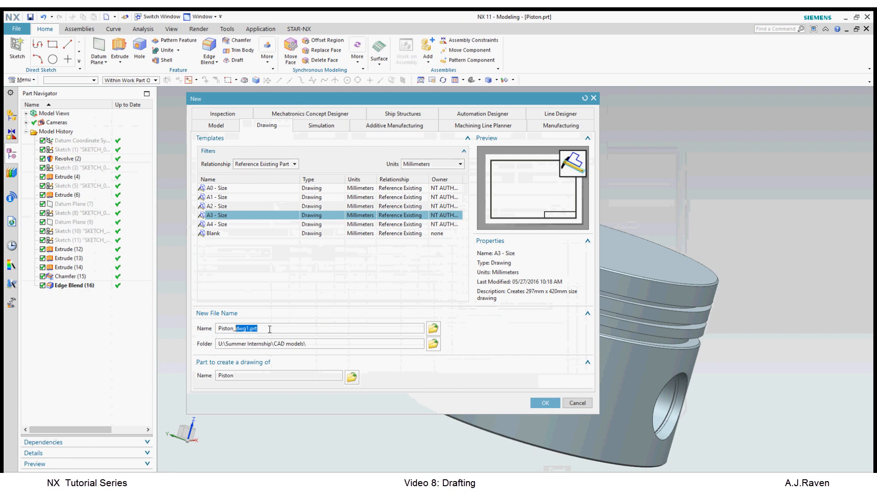
click(286, 332)
click(543, 404)
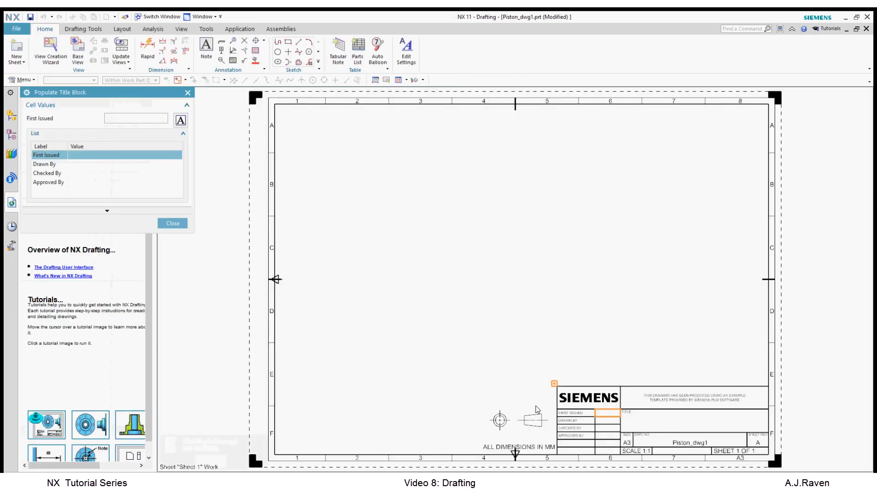
click(172, 224)
Switch to the Piston.prt model and start the Drafting application in it.
click(50, 45)
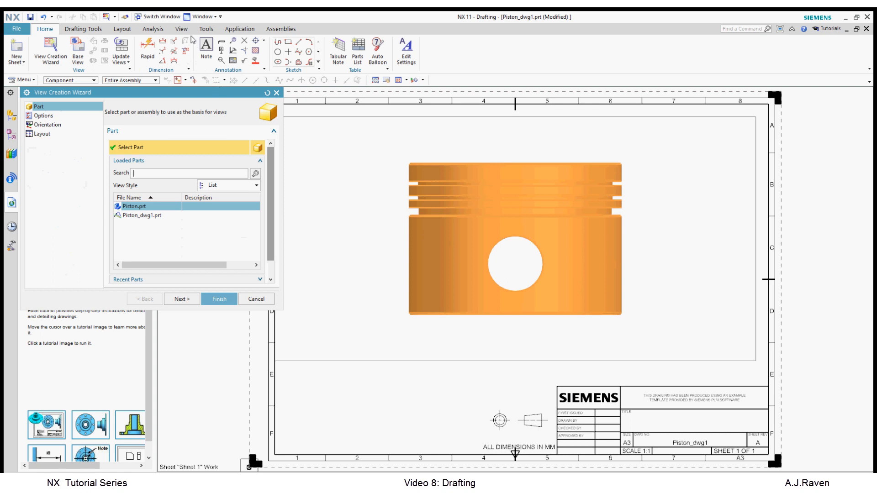
click(174, 18)
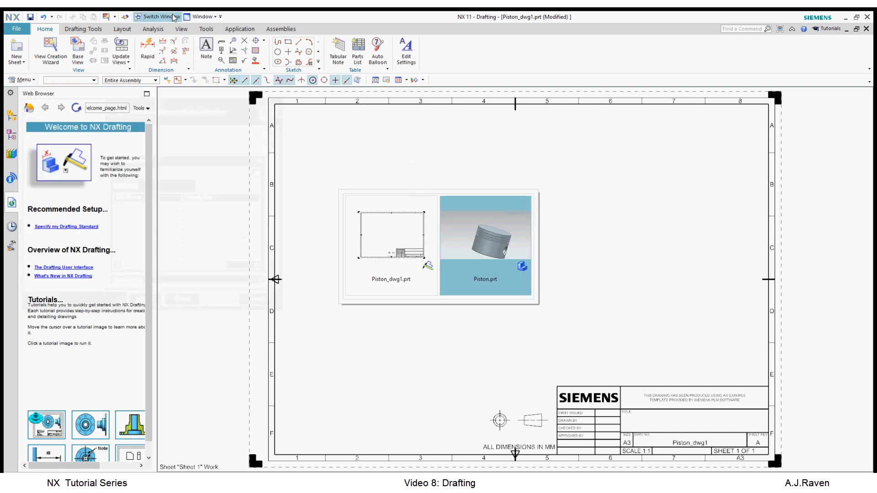
click(486, 263)
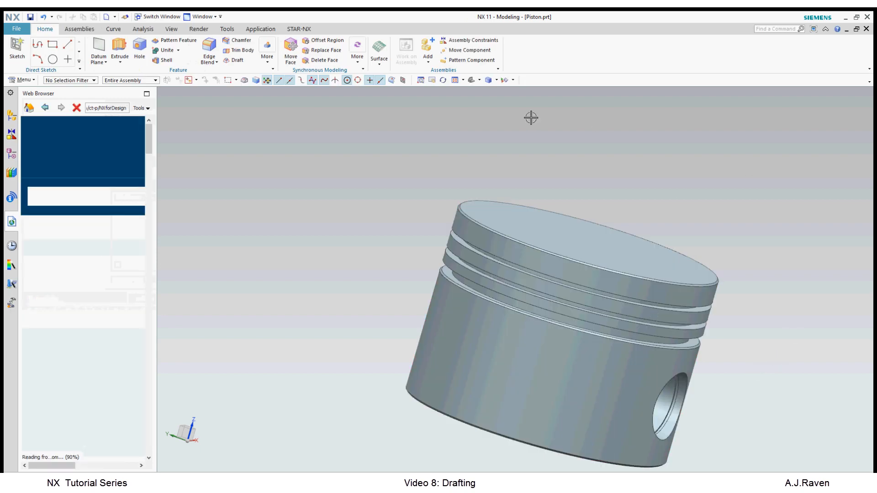
click(261, 29)
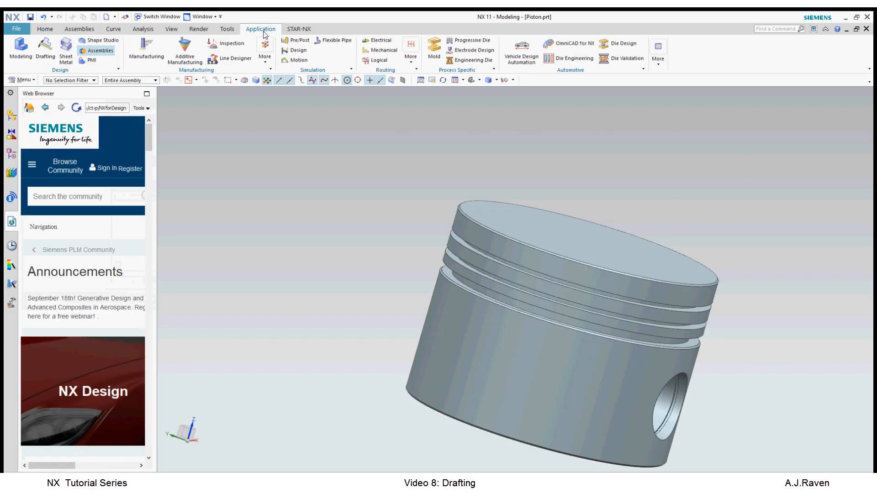
click(52, 55)
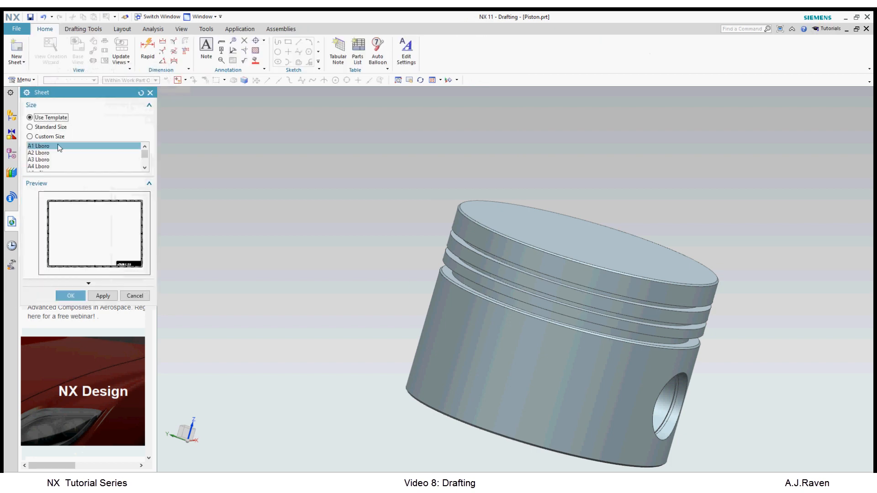
Add a drawing sheet to Piston.prt from the A3 - Size template, leaving the title block unfilled.
click(93, 160)
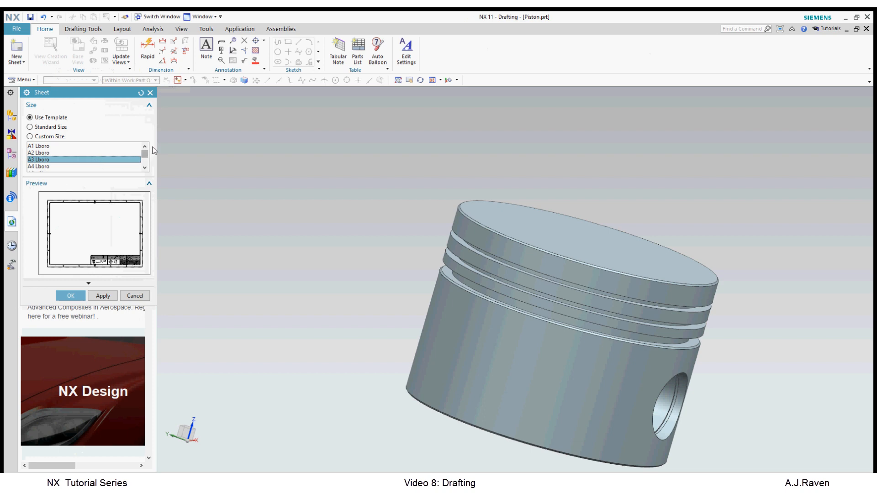
drag(144, 154, 146, 167)
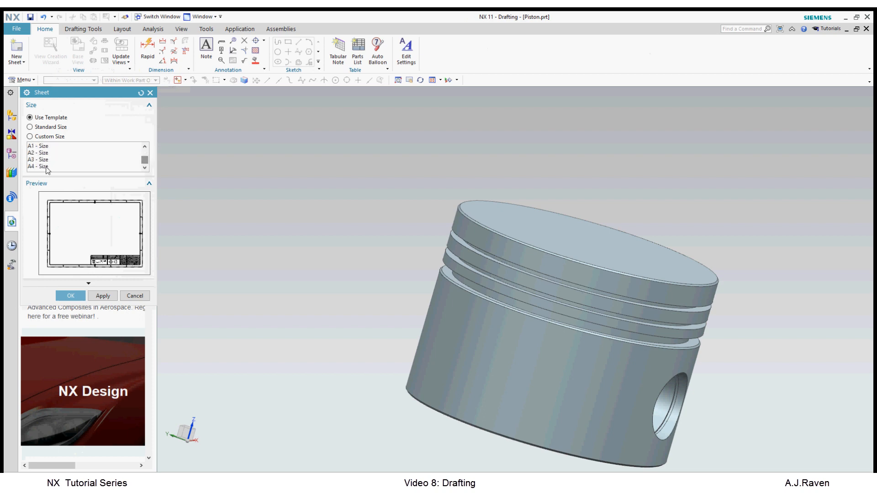
click(50, 160)
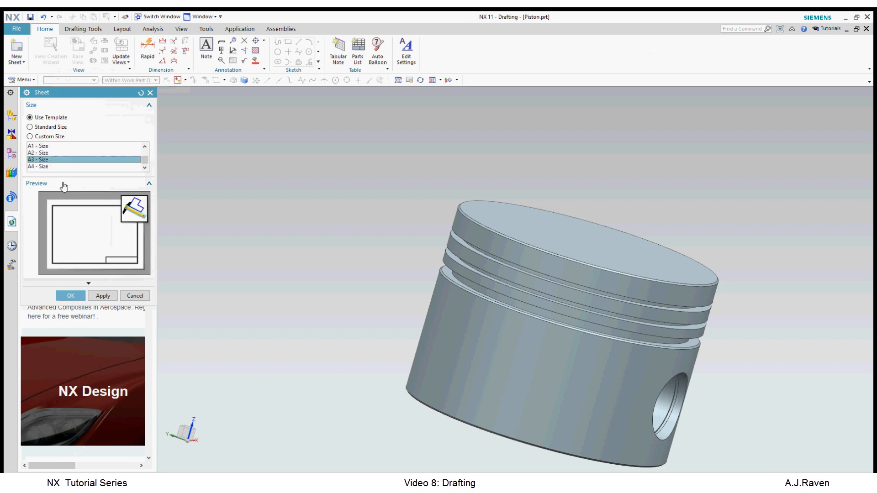
click(71, 295)
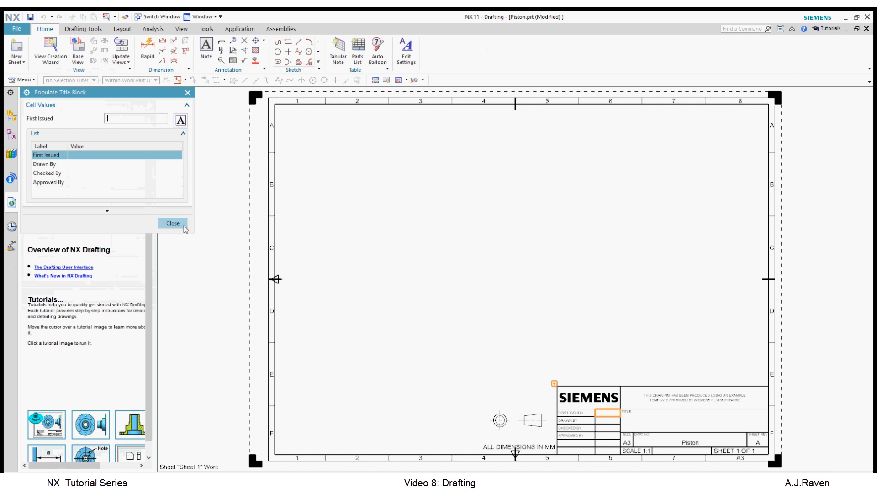
click(184, 226)
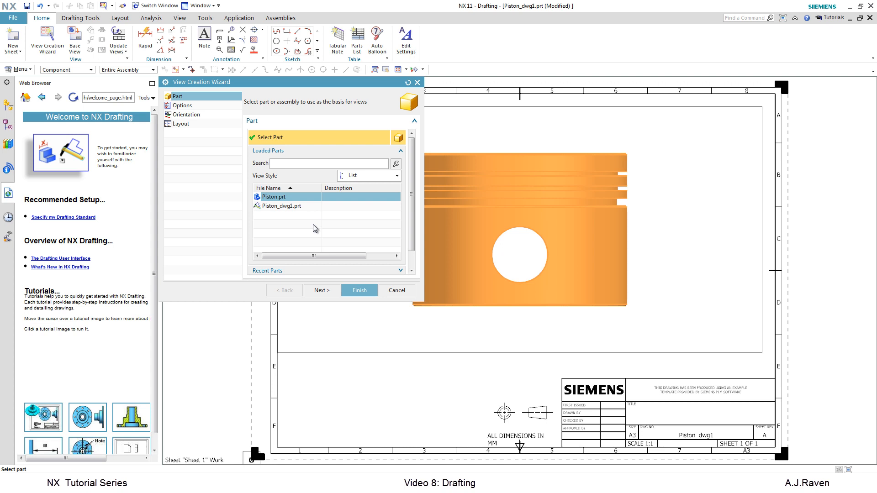
Use the Front orientation of Piston.prt as the parent view and add the top, right and isometric views to the layout.
click(209, 115)
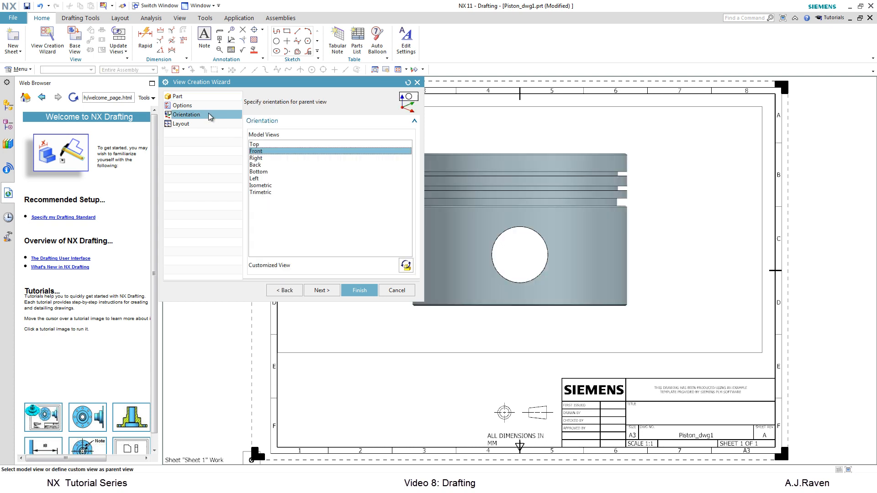
click(258, 152)
click(224, 126)
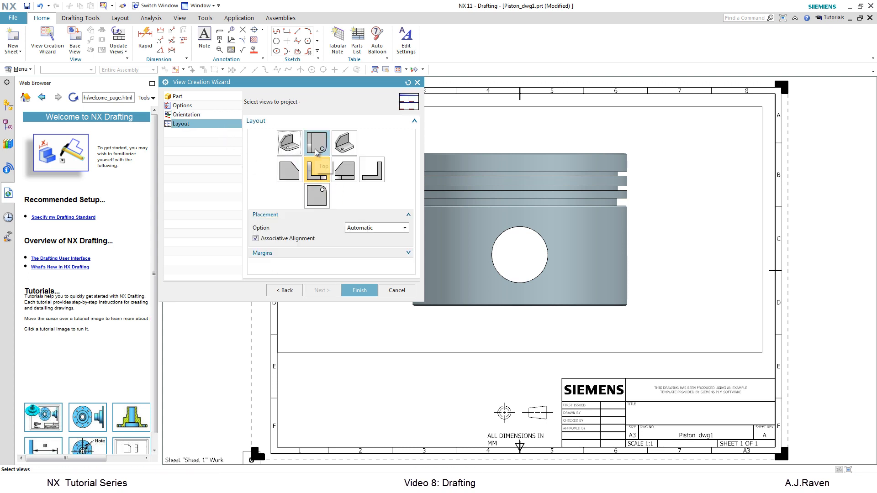
click(317, 143)
click(338, 168)
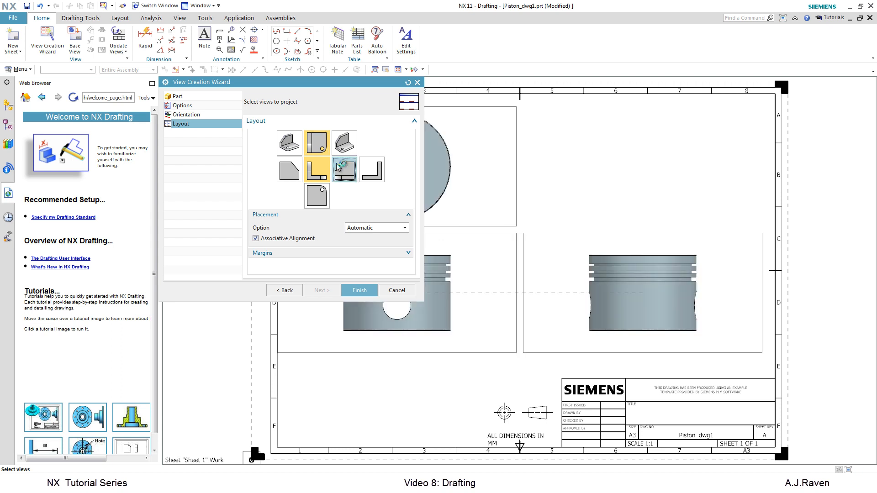
click(345, 146)
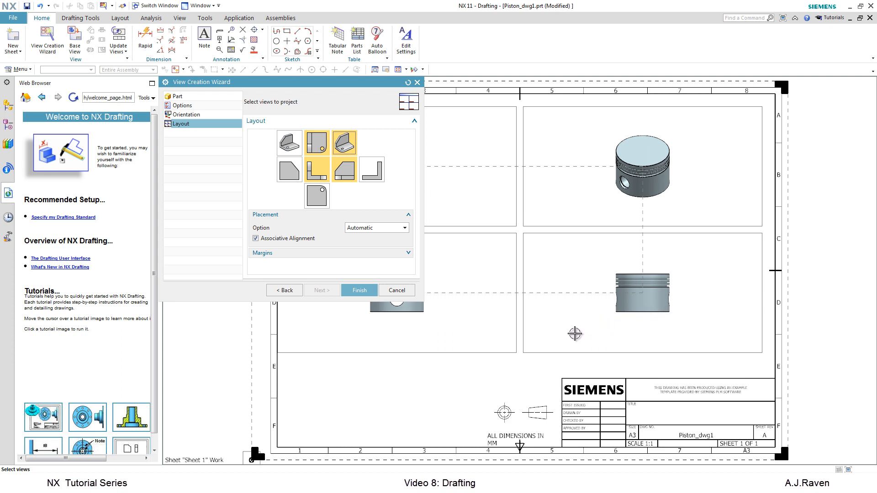
Set the preview style of the drawing views to Wireframe.
click(192, 108)
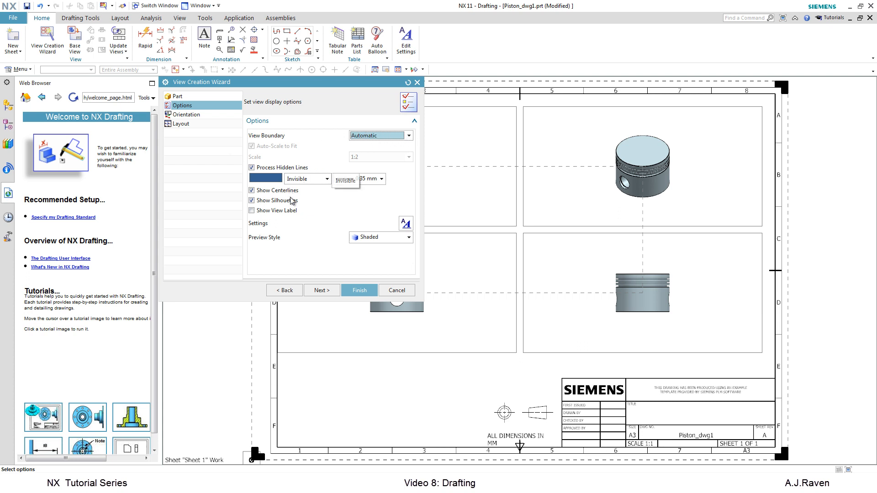
click(413, 240)
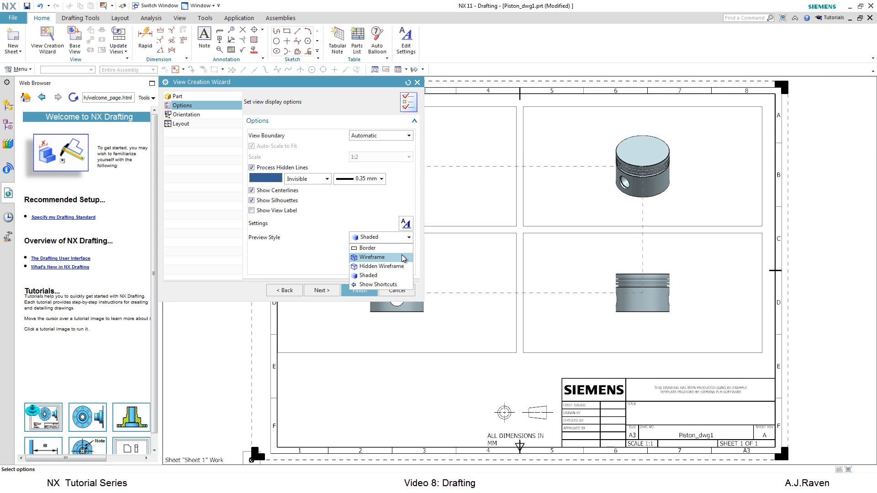
click(404, 258)
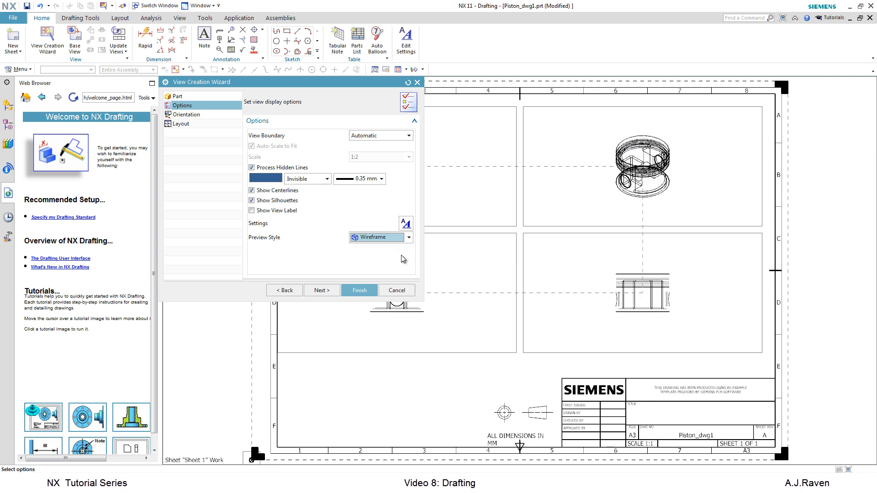
Set the hidden lines to a dashed font with 0.18 mm width and generate the four views on the sheet.
click(328, 180)
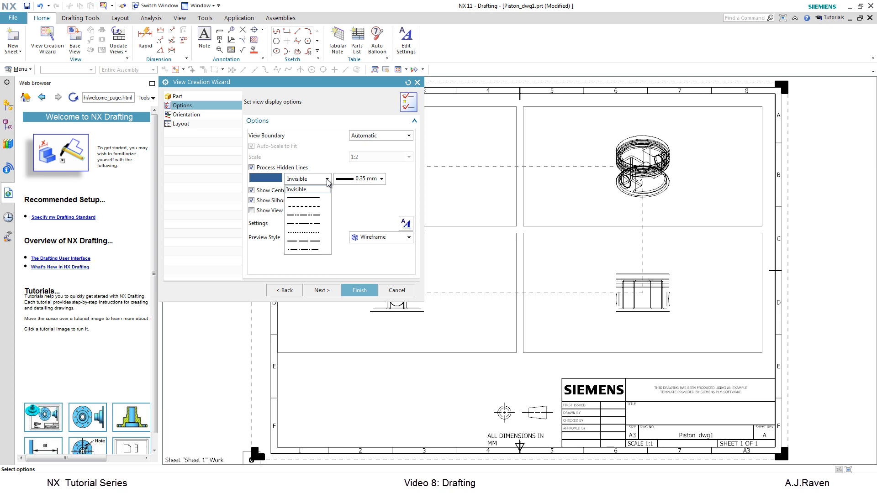
click(321, 208)
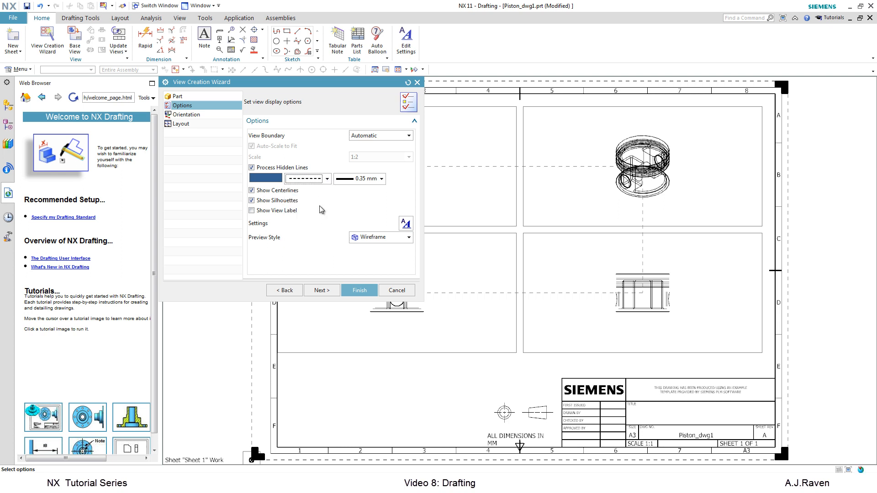
click(378, 179)
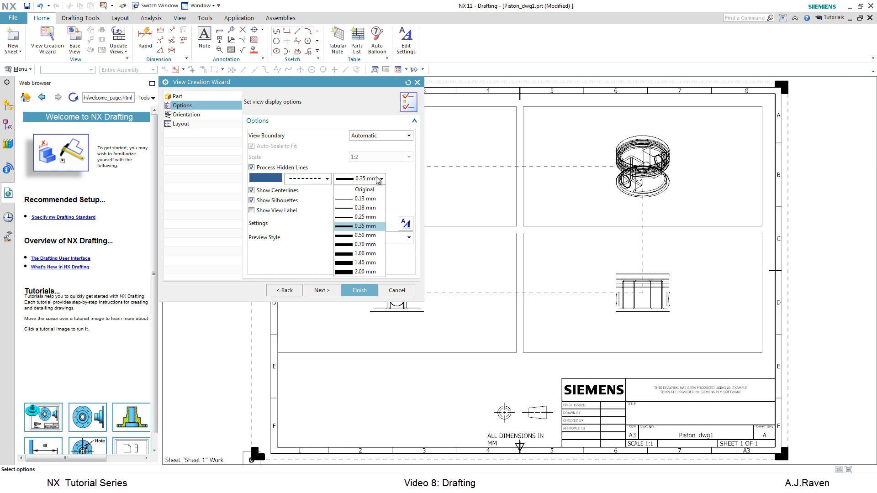
click(371, 209)
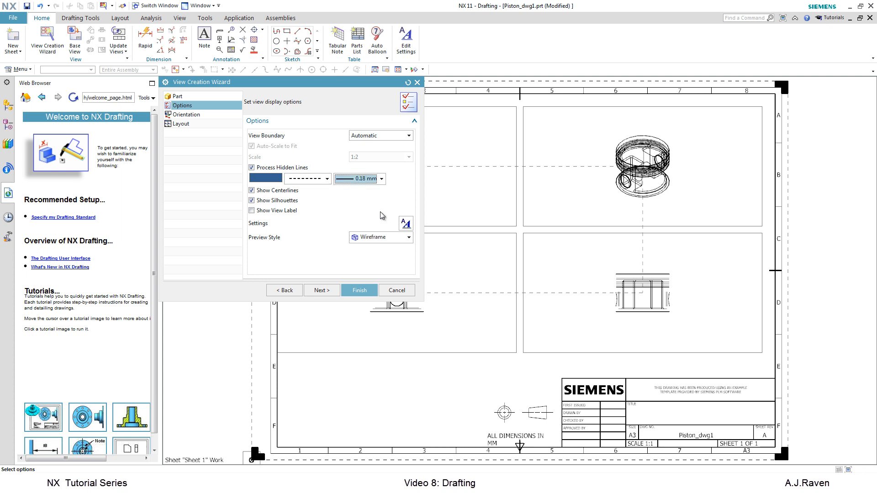
click(368, 290)
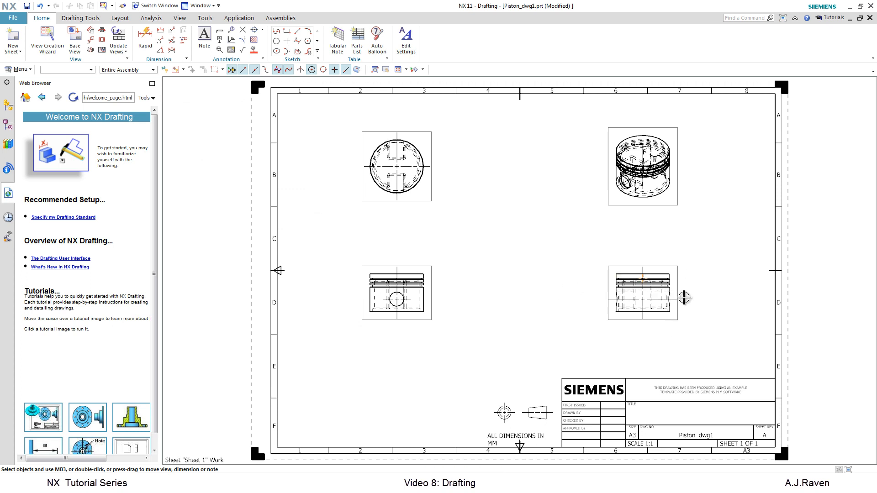
Set the rendering style of the isometric view to Fully Shaded.
double_click(615, 204)
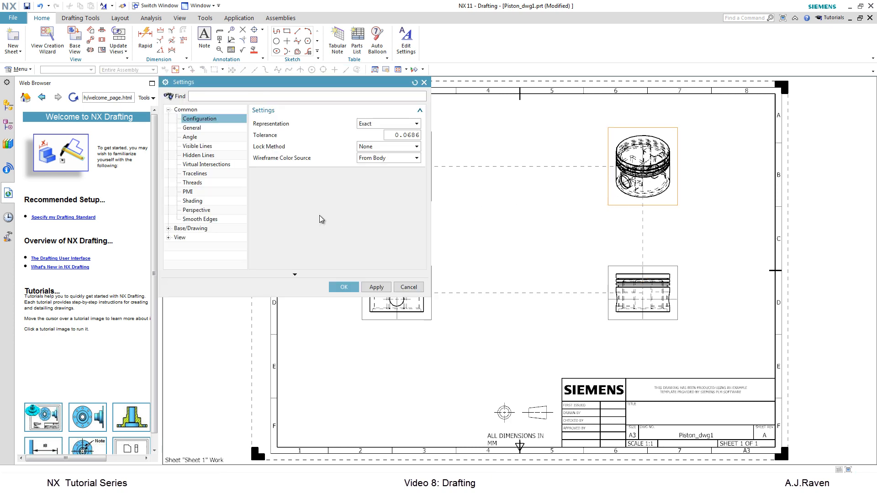
click(200, 204)
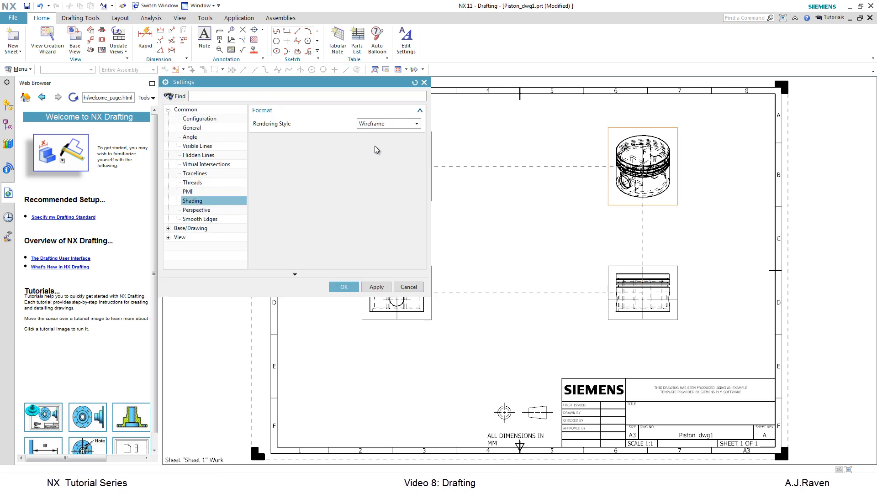
click(392, 125)
click(391, 133)
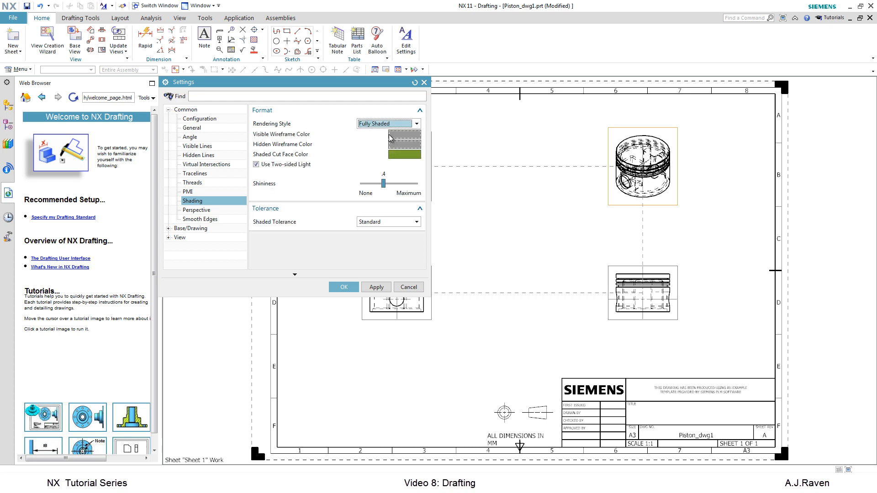
Set the hidden line font of the isometric view to Invisible and apply the view settings.
click(211, 156)
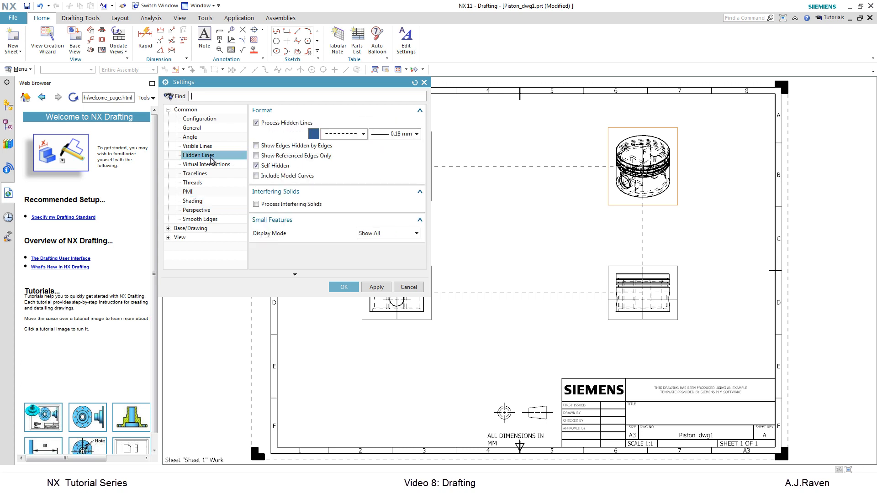
click(363, 134)
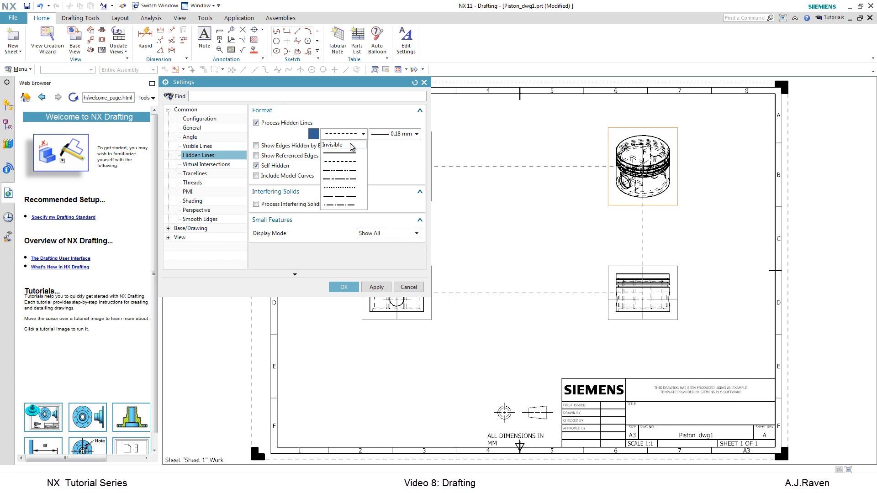
click(350, 145)
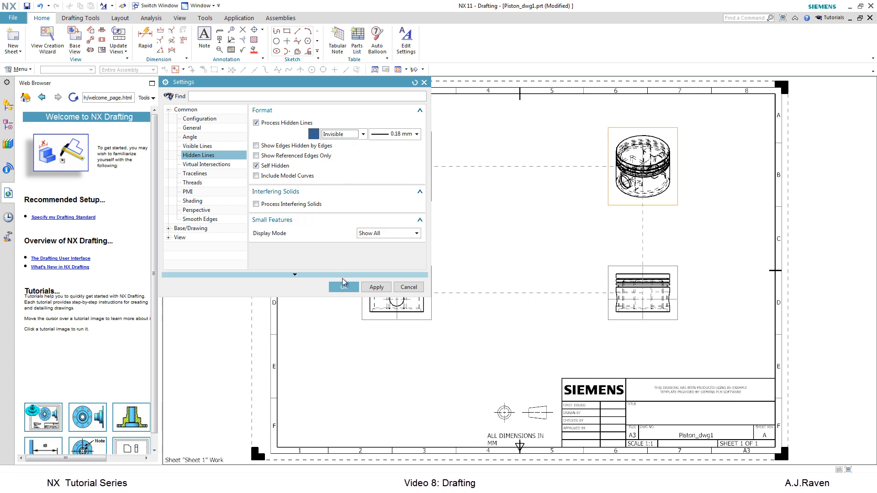
click(344, 288)
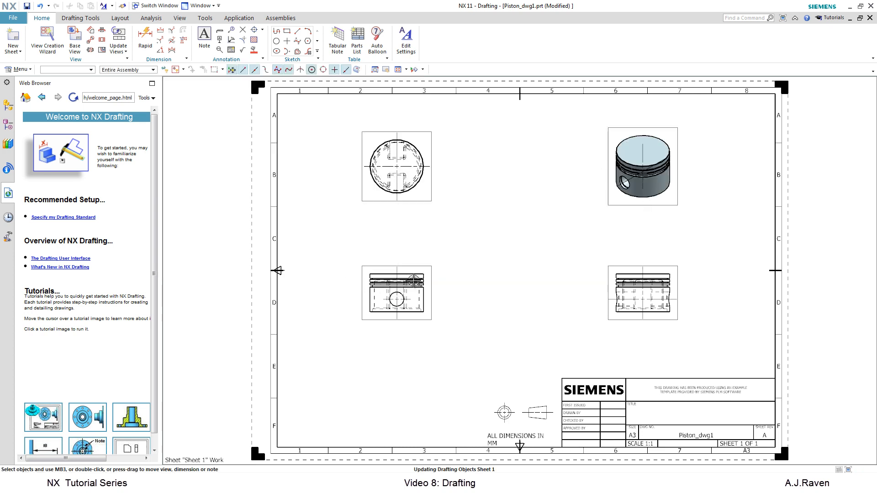
Delete all four drawing views from the sheet.
click(629, 210)
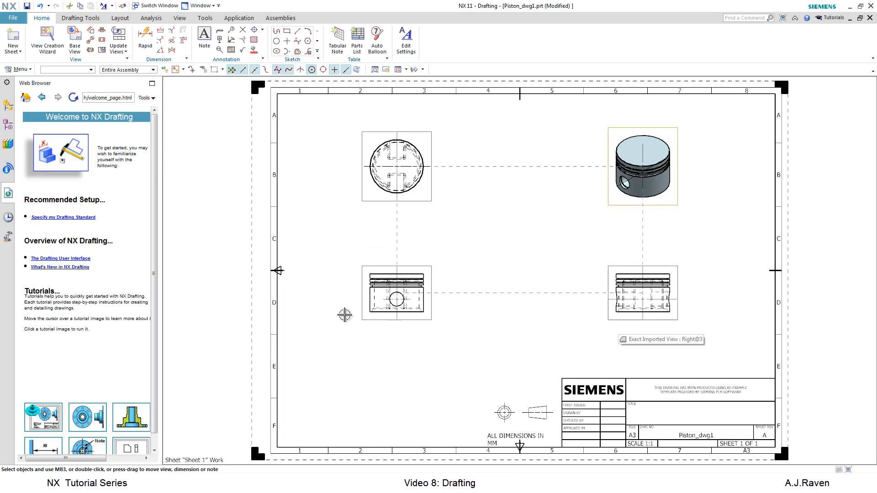
click(631, 319)
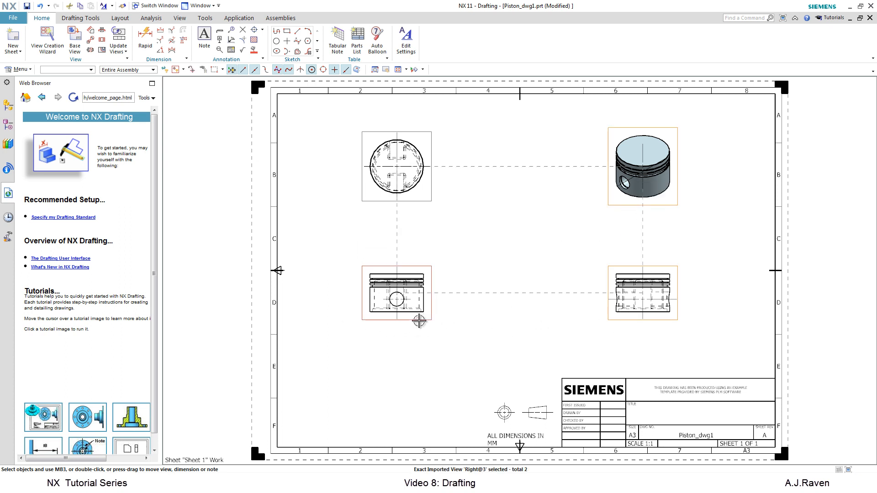
click(424, 318)
click(420, 201)
key(Delete)
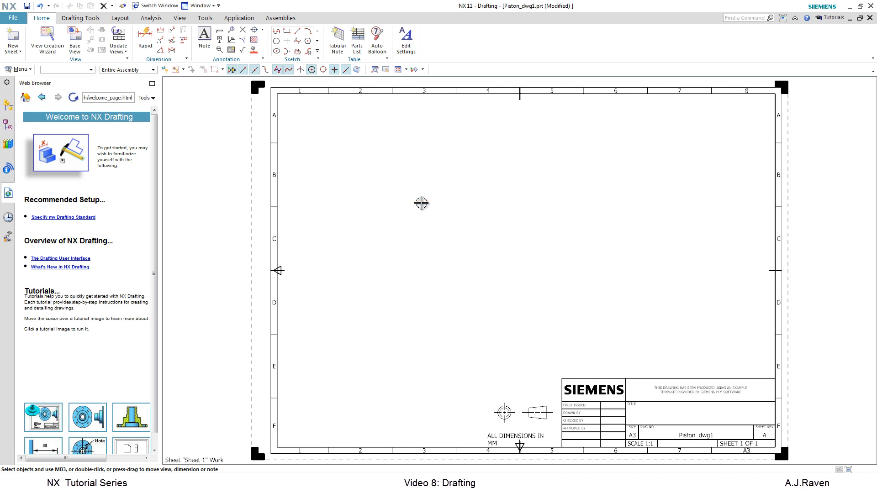
Place a base view of the piston on the sheet using the Front model view at 1:2 scale.
click(79, 48)
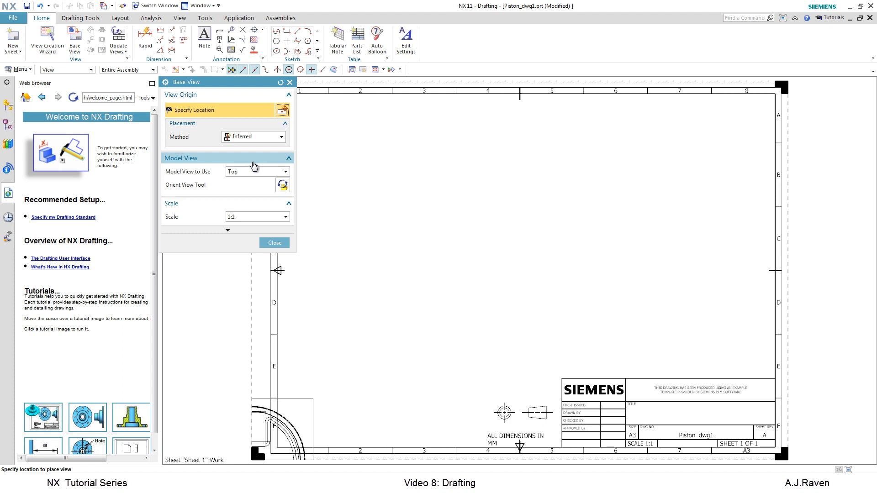
click(256, 169)
click(251, 188)
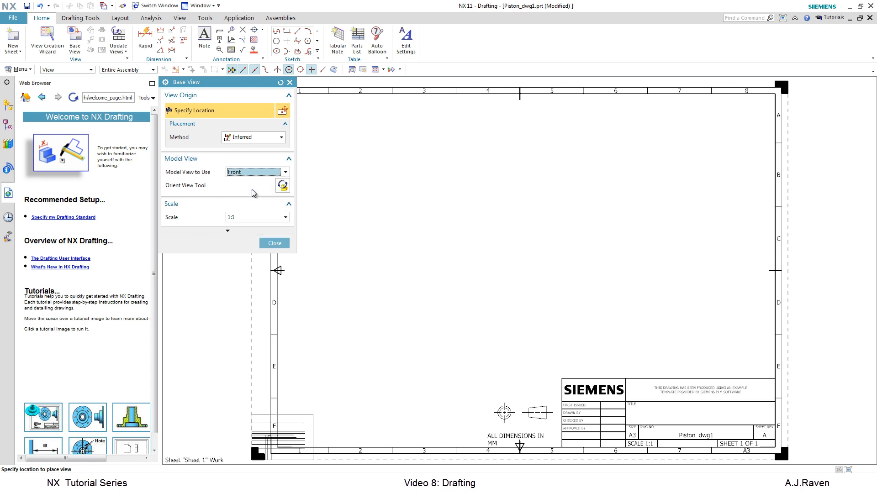
click(255, 217)
click(269, 255)
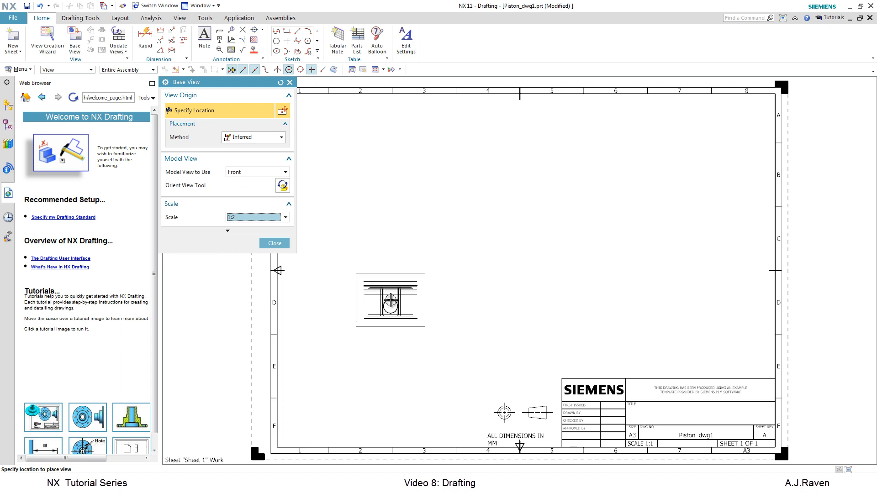
click(391, 311)
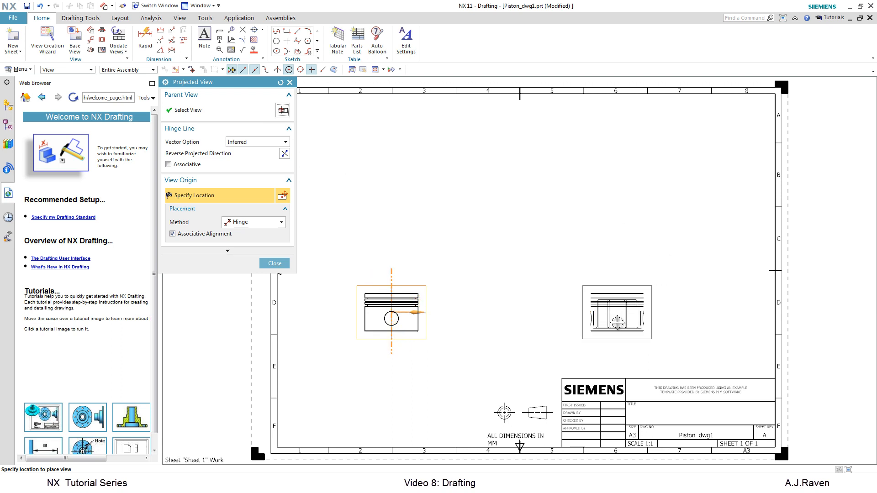
Project a right view beside the front view and a top view above it.
click(617, 323)
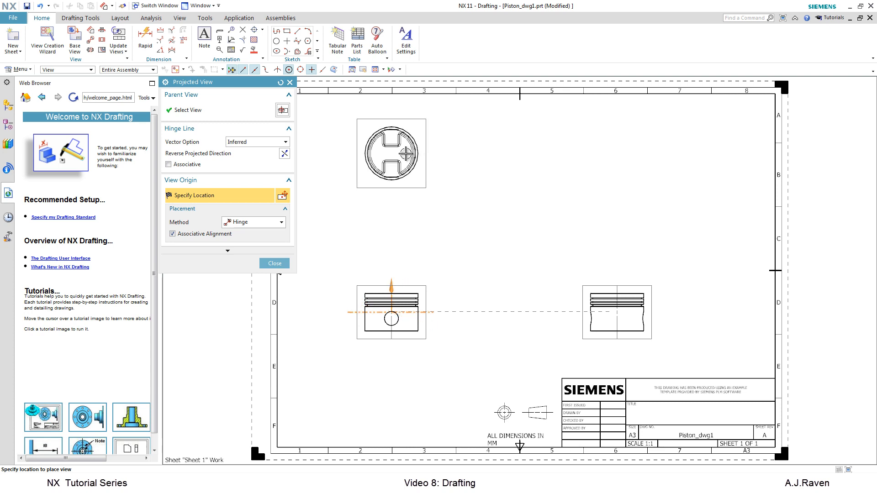
click(398, 179)
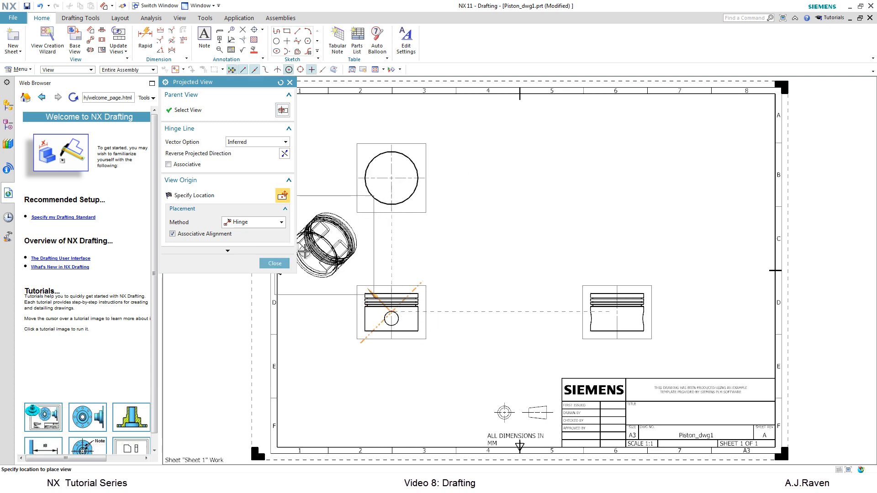
click(273, 263)
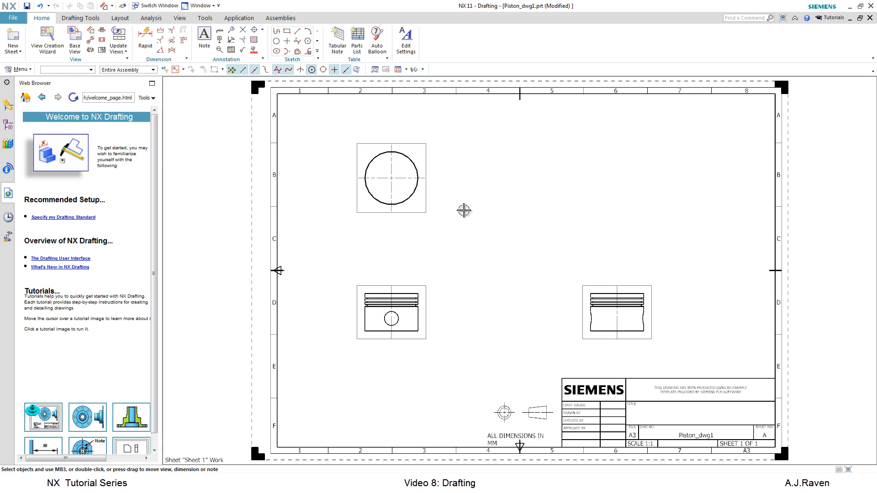
Place an Isometric base view at 1:2 scale, aligned with the top view and above the right view.
click(75, 39)
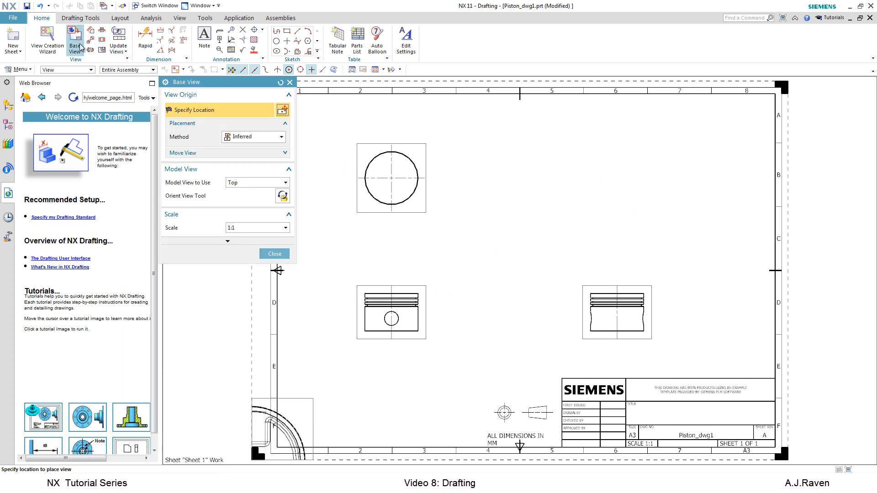
click(259, 181)
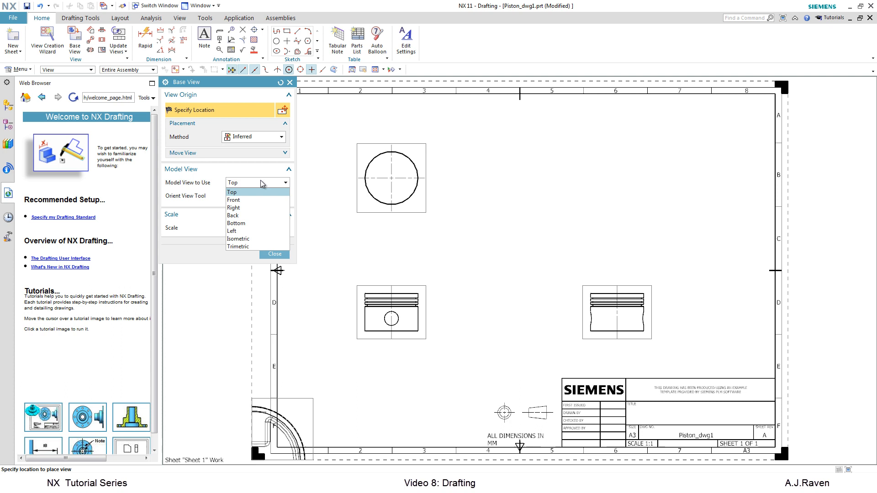
click(260, 237)
click(267, 228)
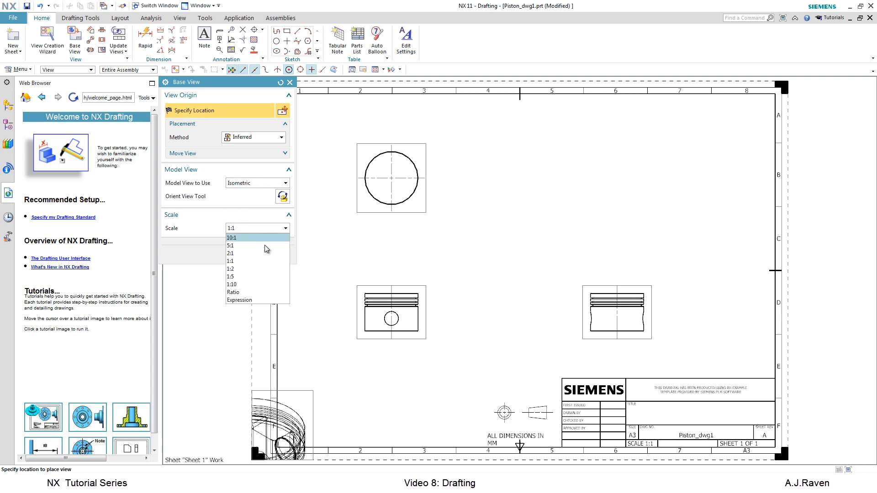
click(254, 268)
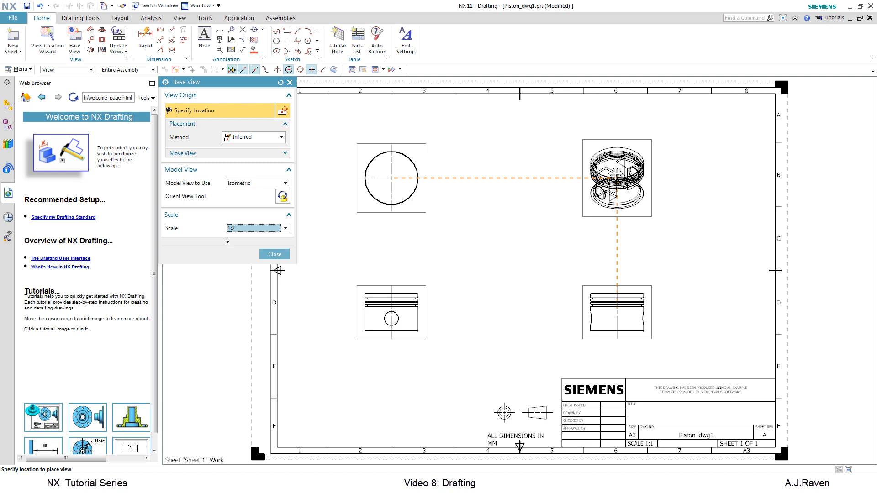
click(617, 178)
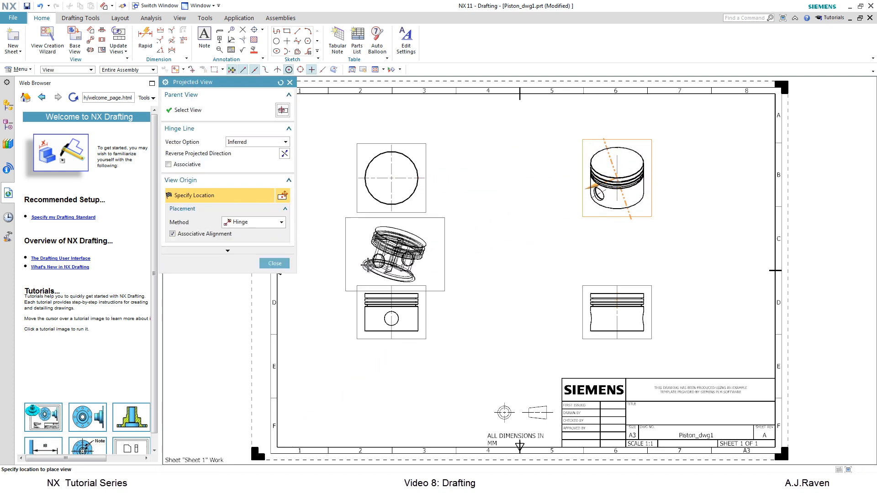
click(265, 264)
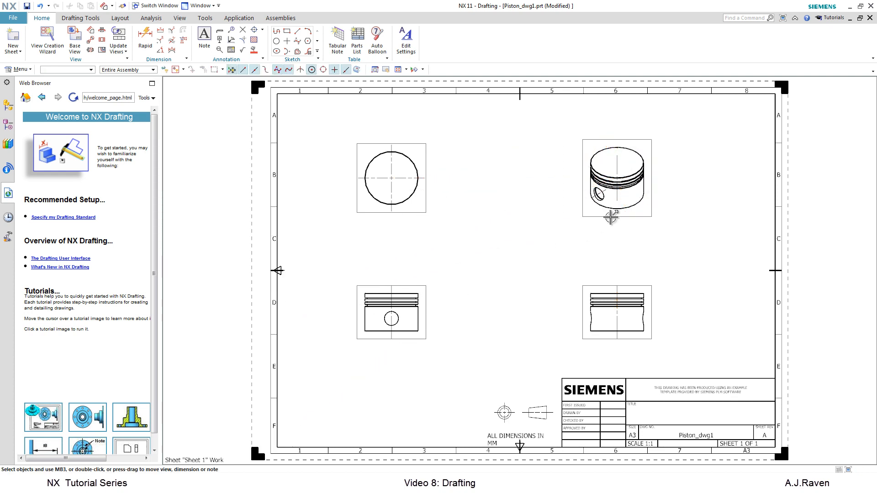
Set the rendering style of the new isometric view to Fully Shaded.
double_click(611, 216)
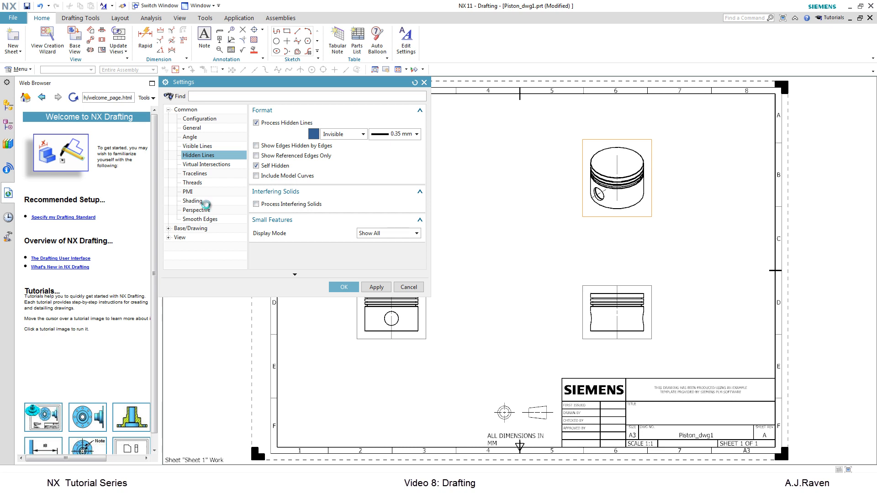
click(206, 202)
click(391, 126)
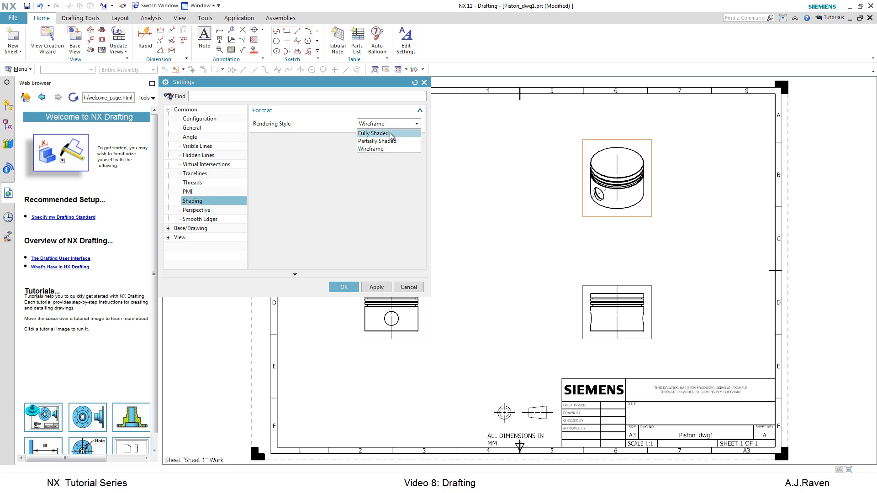
click(376, 130)
click(347, 286)
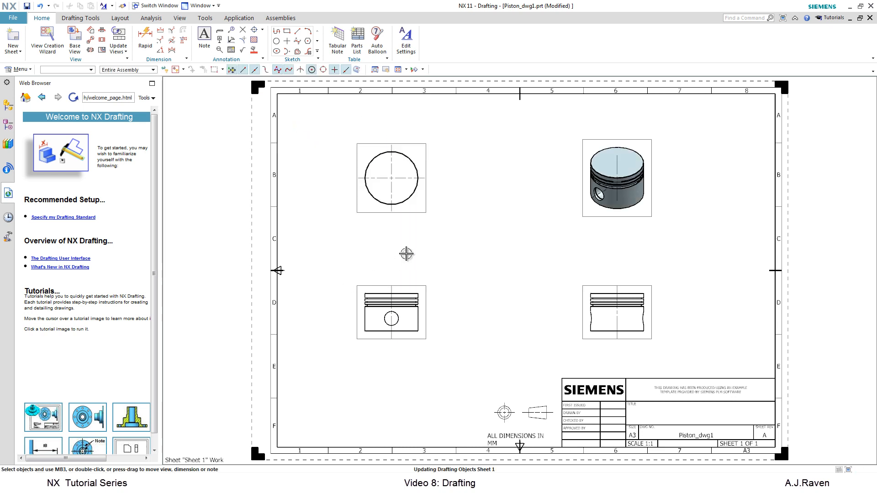
Set the hidden lines of the top, front and right views to a dashed font with 0.18 mm width.
click(414, 208)
click(414, 287)
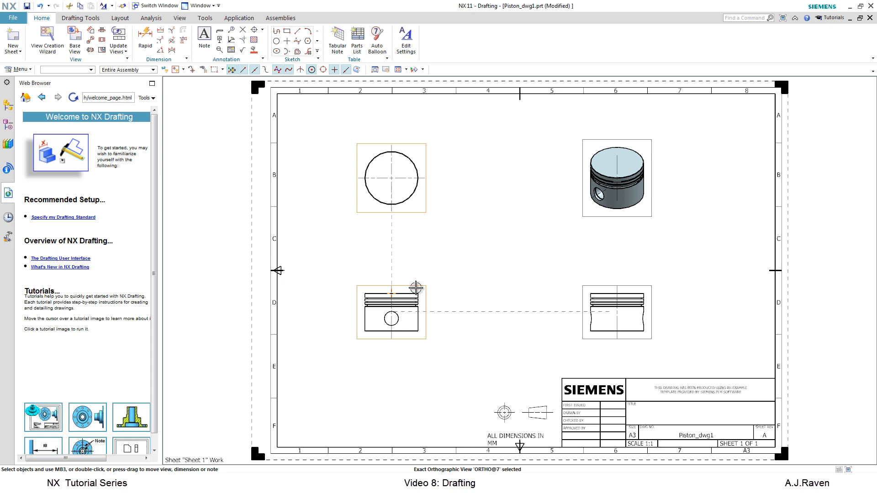
click(601, 287)
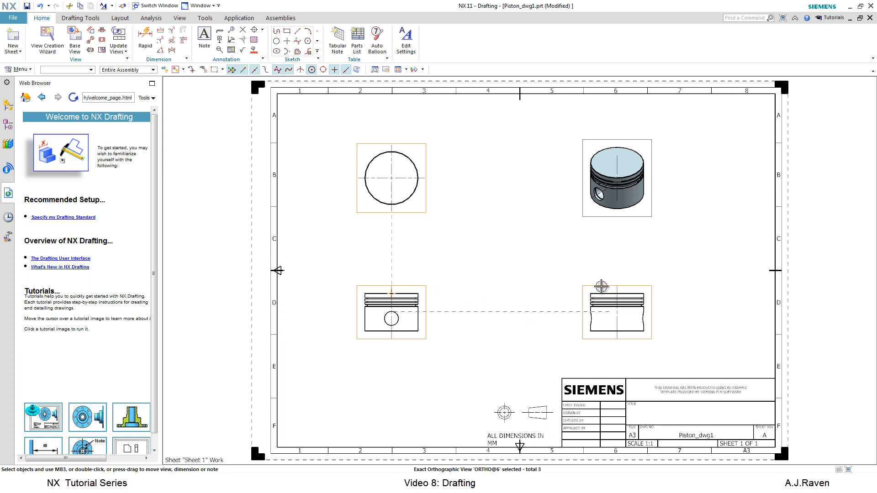
right_click(601, 287)
click(612, 291)
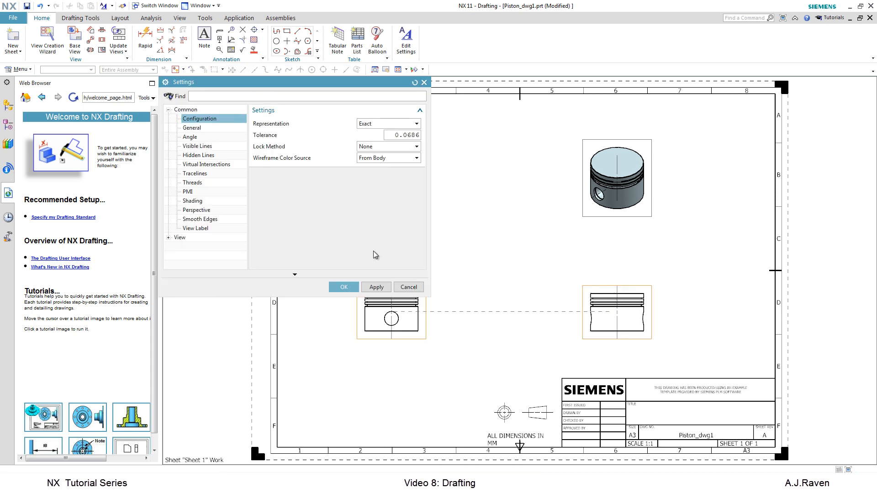
click(209, 203)
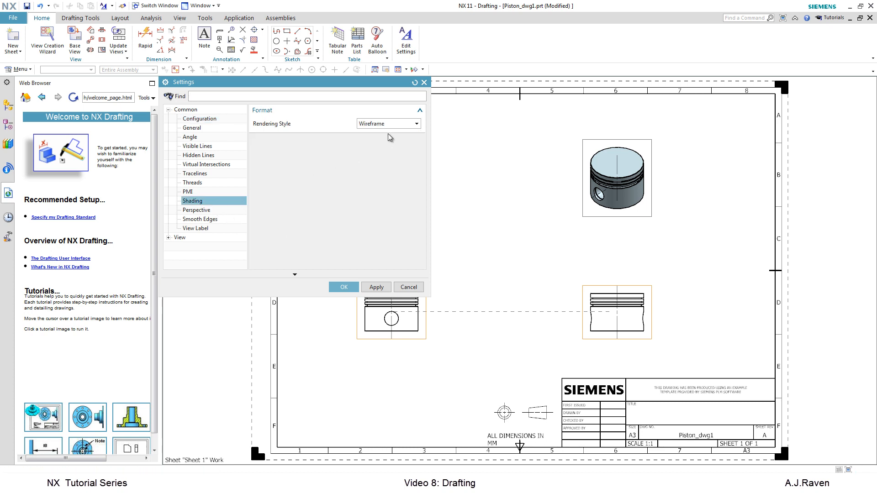
click(223, 156)
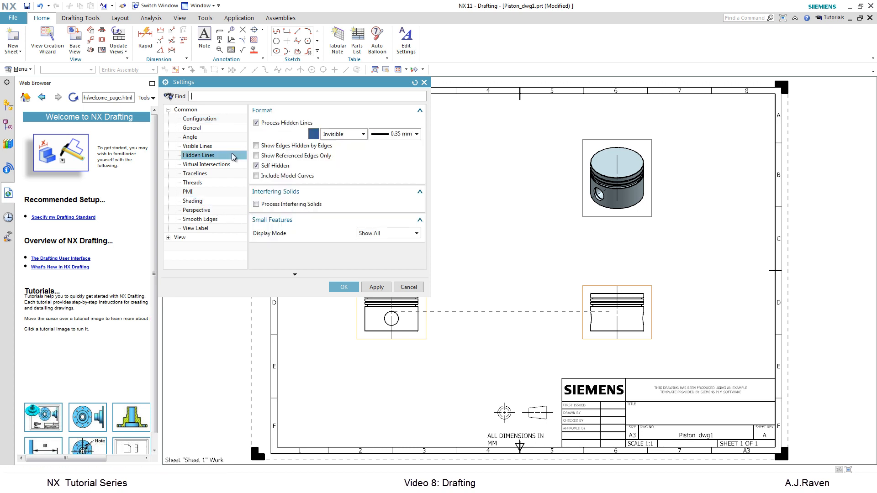
click(350, 135)
click(344, 164)
click(396, 137)
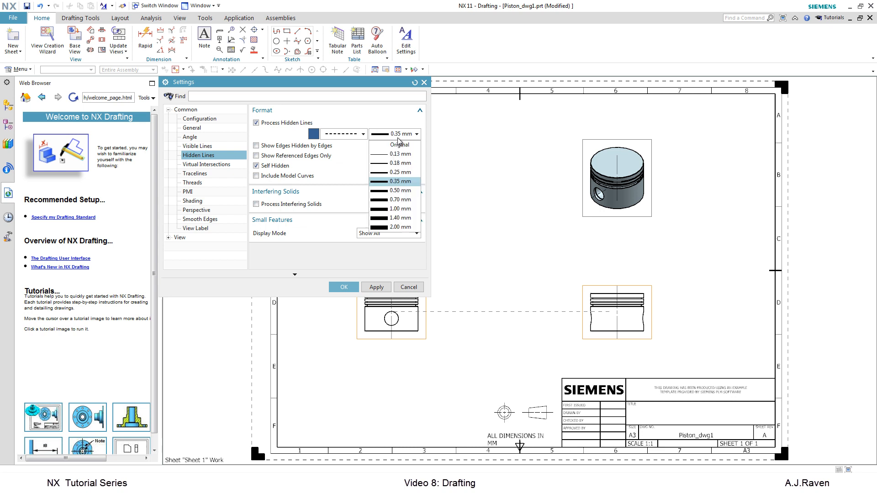
click(399, 166)
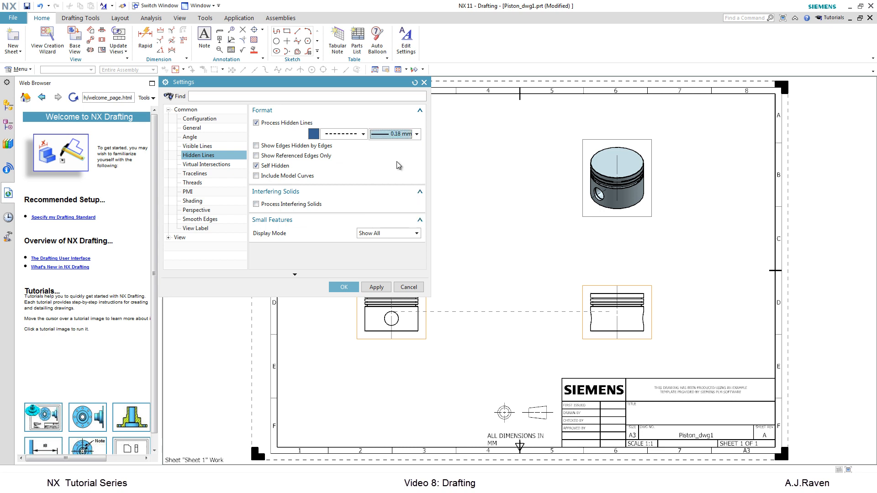
click(354, 284)
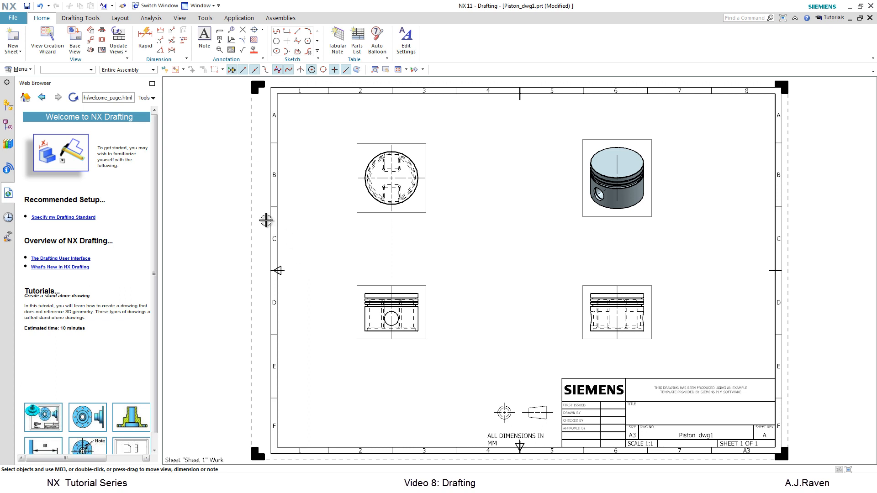
Create a vertical section view through the front view's pin-hole centre using a defined hinge vector, and place it between the front and right views.
click(102, 41)
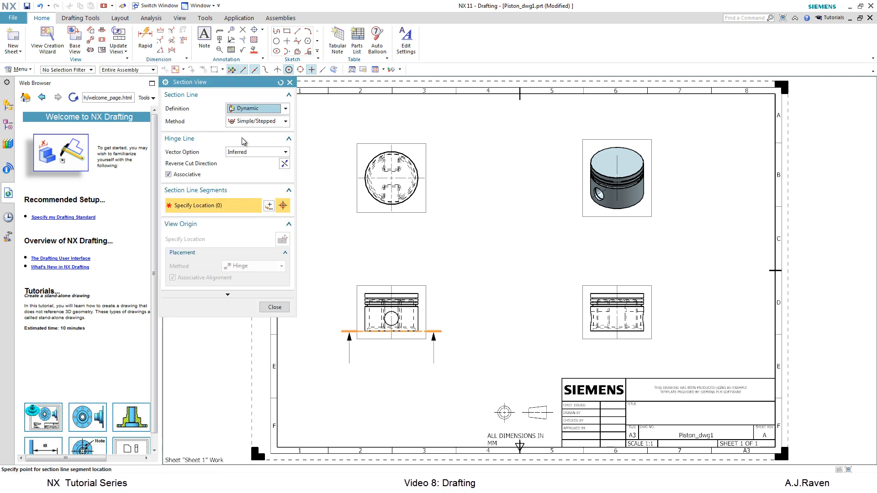
click(249, 152)
click(245, 166)
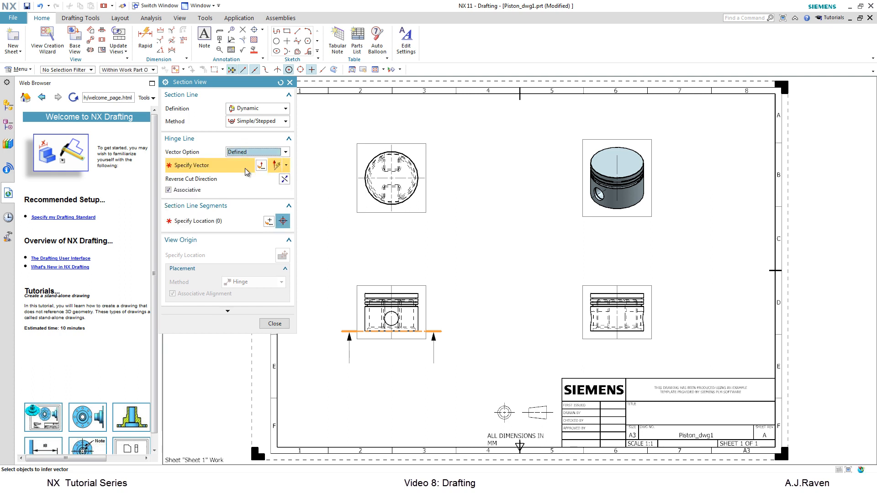
click(520, 247)
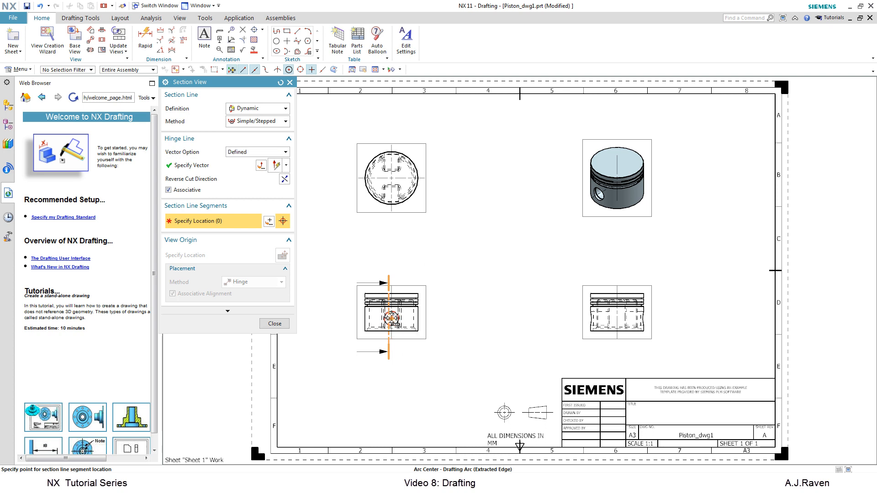
click(392, 318)
click(431, 323)
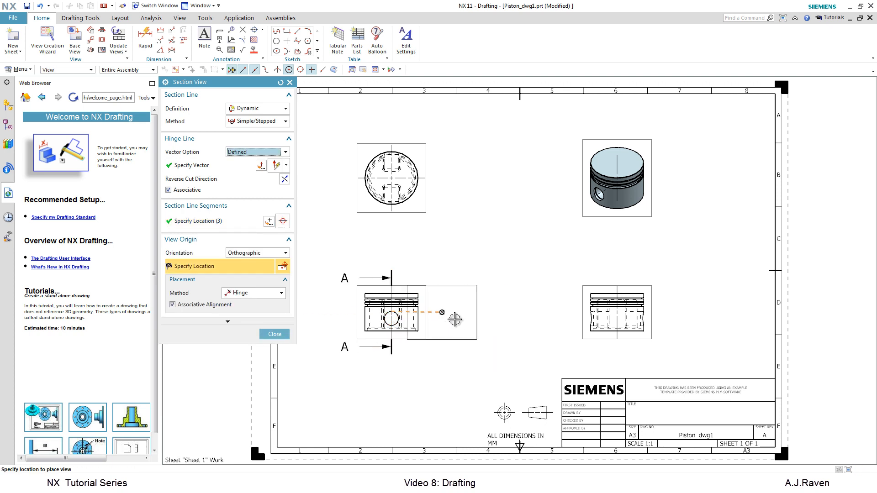
click(512, 319)
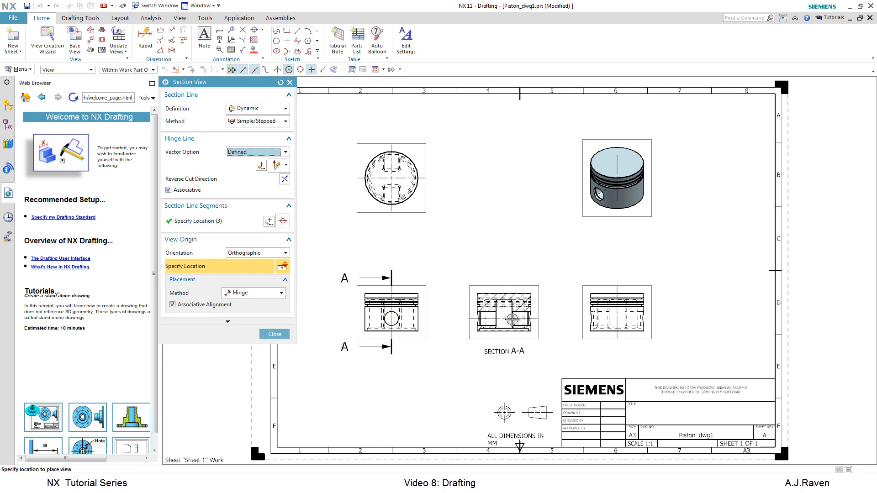
click(274, 322)
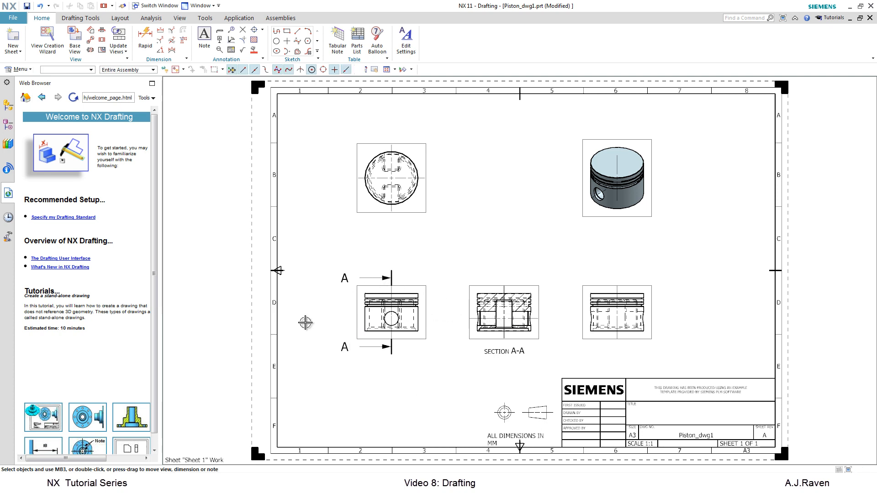
Set the hidden lines of section view A-A to Invisible.
double_click(496, 338)
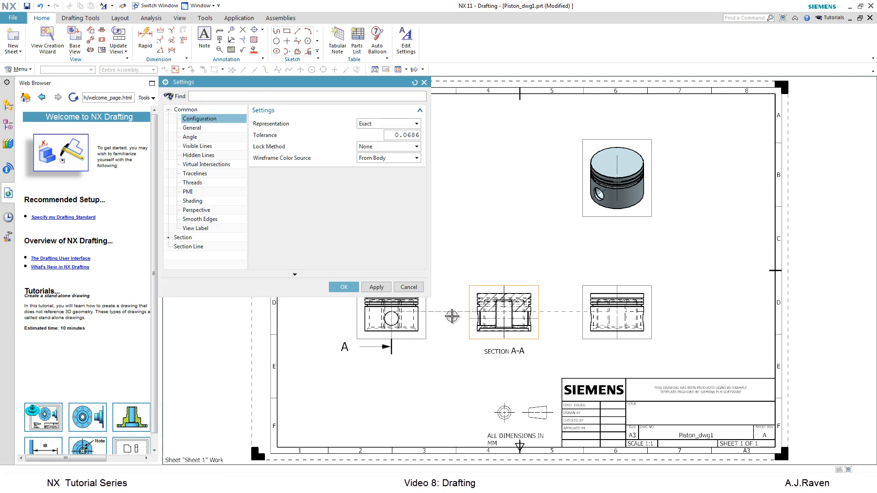
click(205, 156)
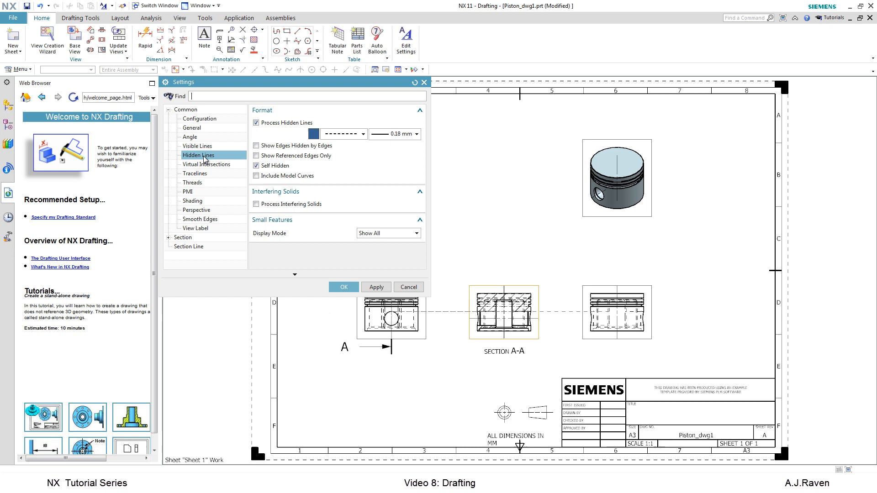
click(356, 137)
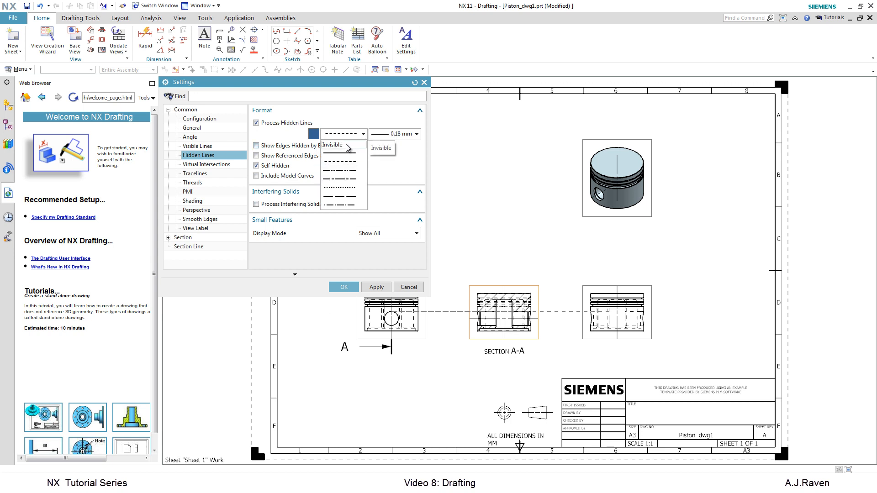
click(342, 145)
click(344, 286)
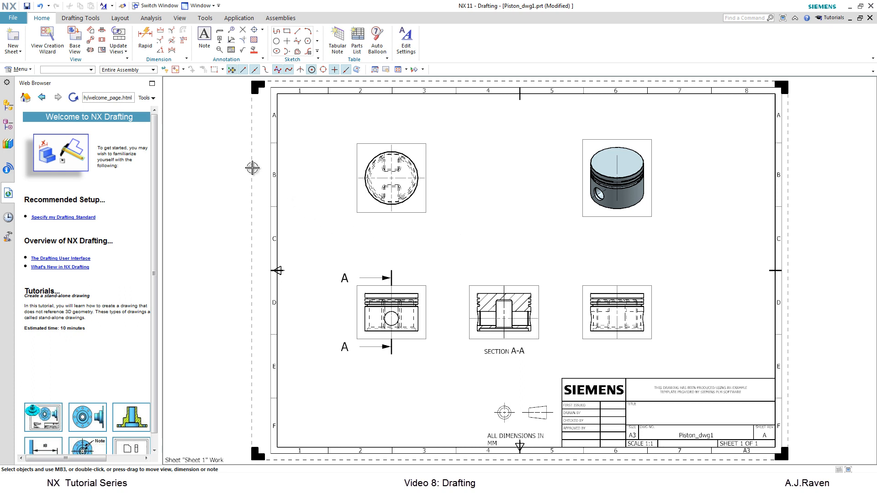
Dimension the piston's outer diameter in the top view and its overall height beside the front view with Rapid Dimension.
click(145, 41)
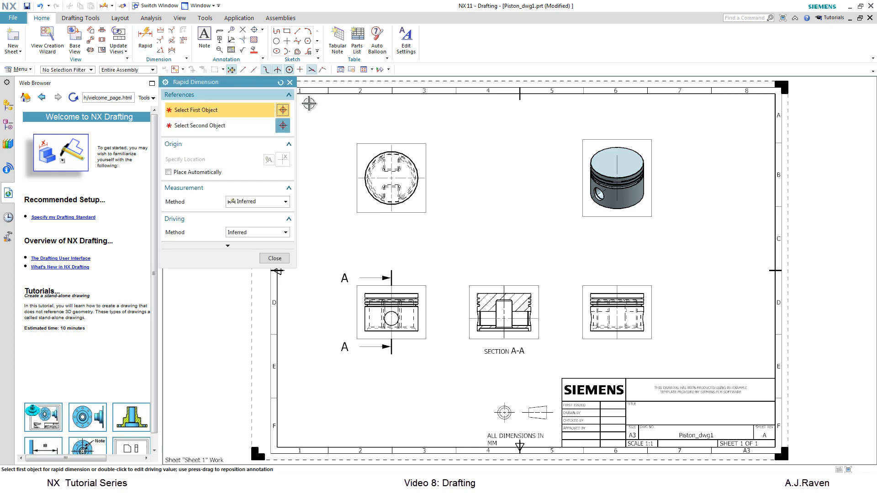
click(415, 163)
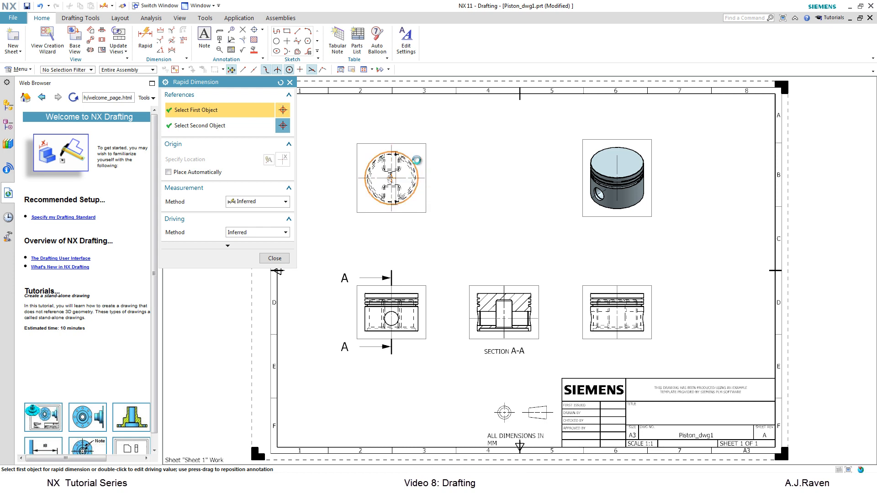
click(477, 145)
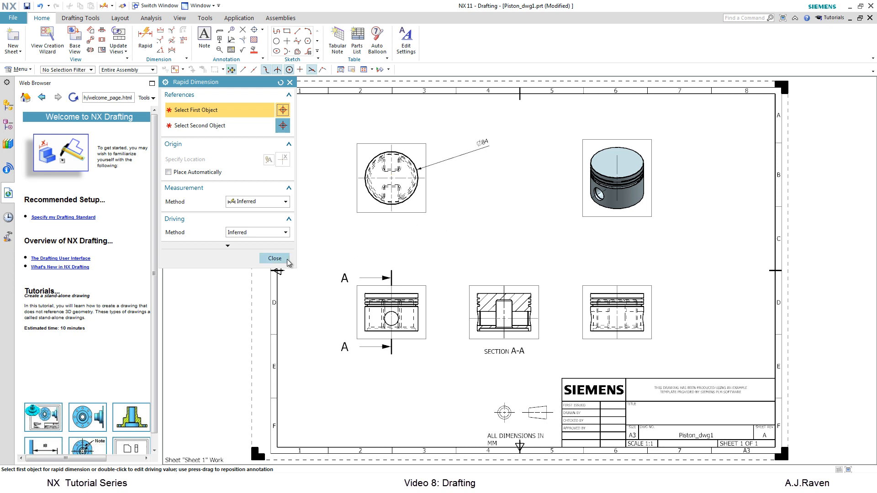
click(404, 299)
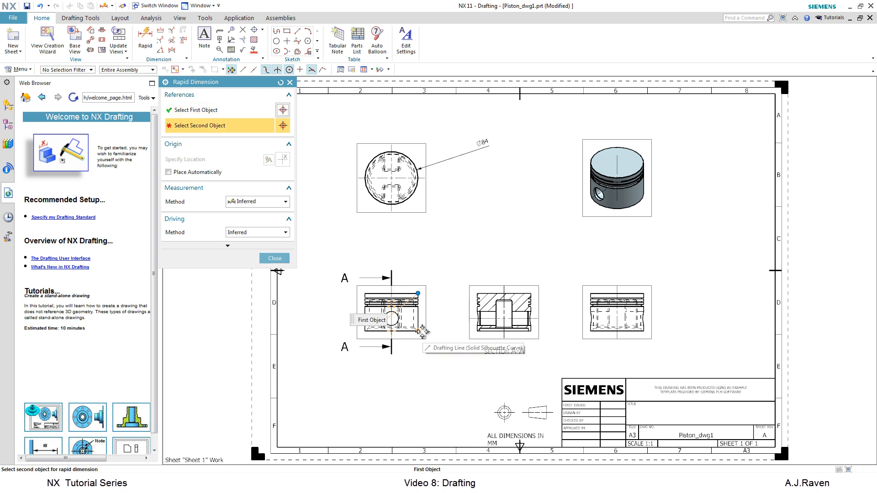
click(421, 330)
click(448, 313)
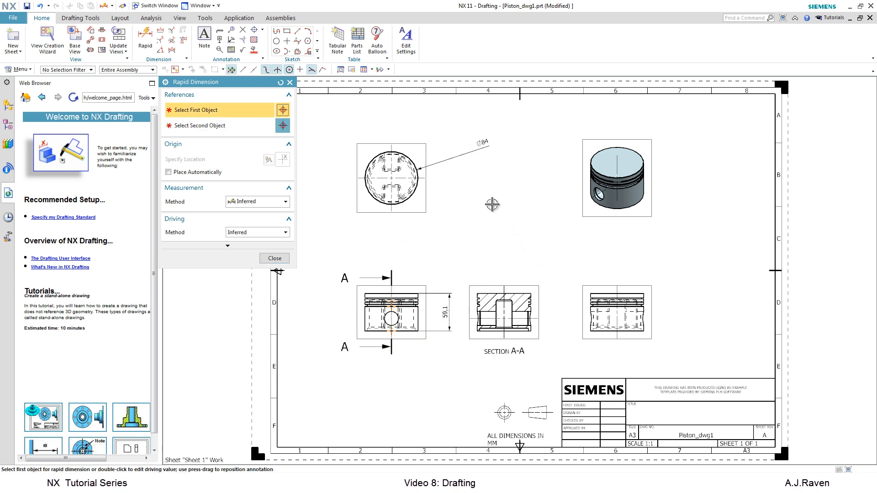
key(Escape)
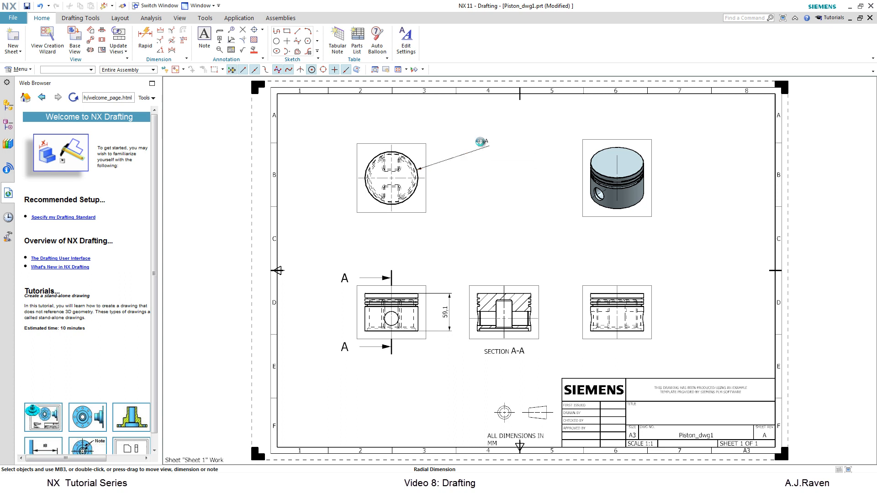
Try an equal bilateral tolerance on the top view's diameter dimension and set it back to no tolerance.
double_click(481, 142)
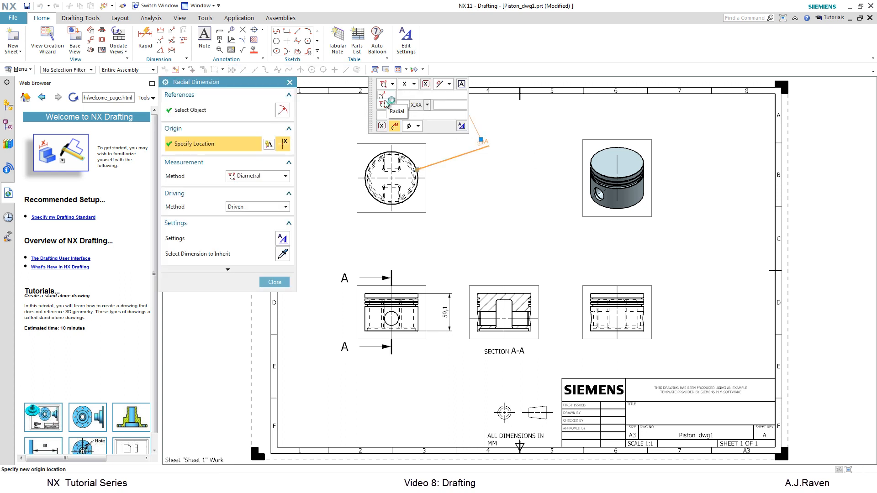
click(414, 85)
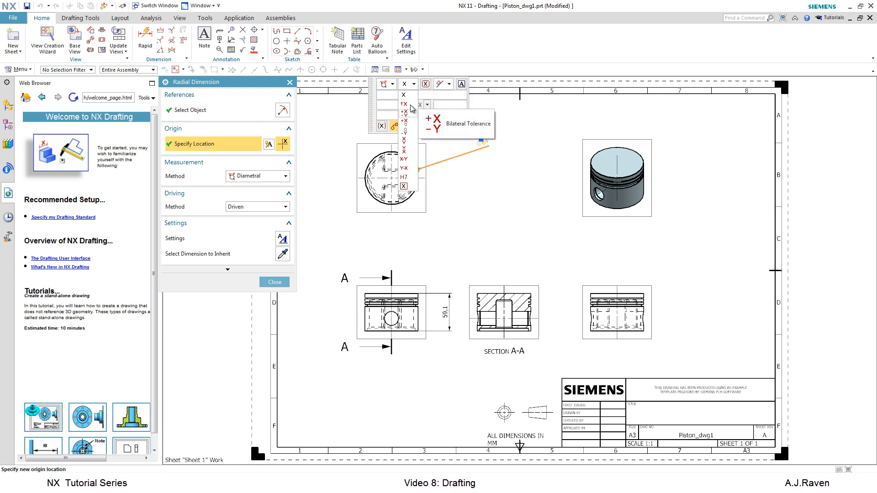
click(408, 104)
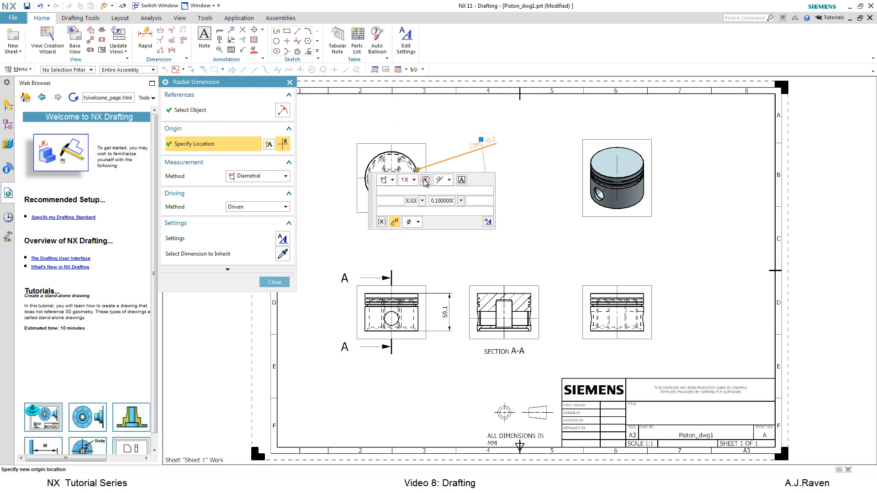
click(414, 179)
click(405, 190)
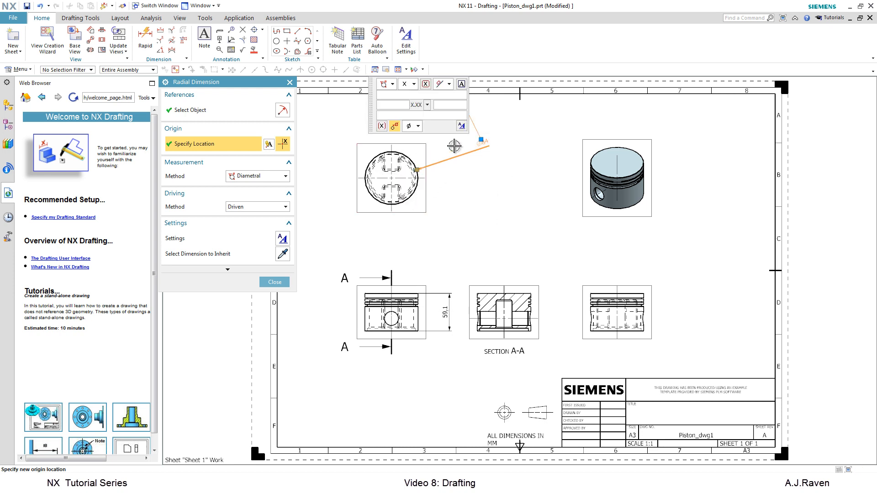
Try aligned, horizontal and another text orientation on the diameter dimension, and restore the text above the dimension line.
click(450, 86)
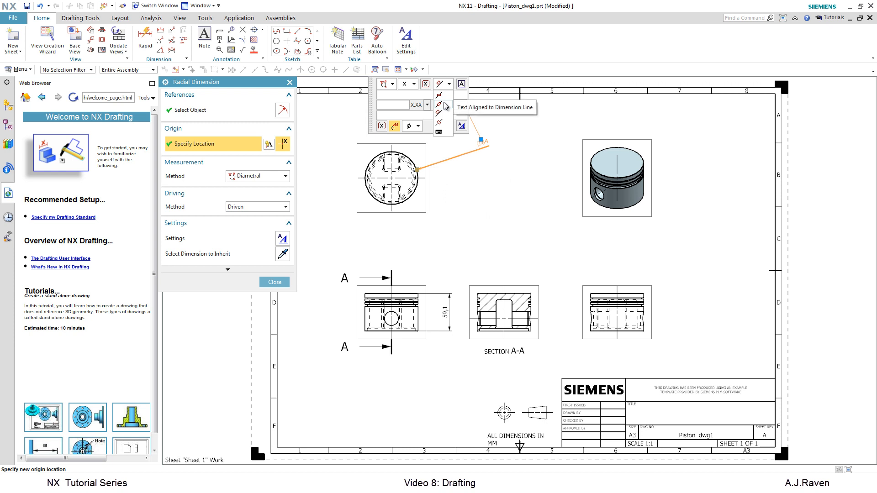
click(445, 105)
click(451, 85)
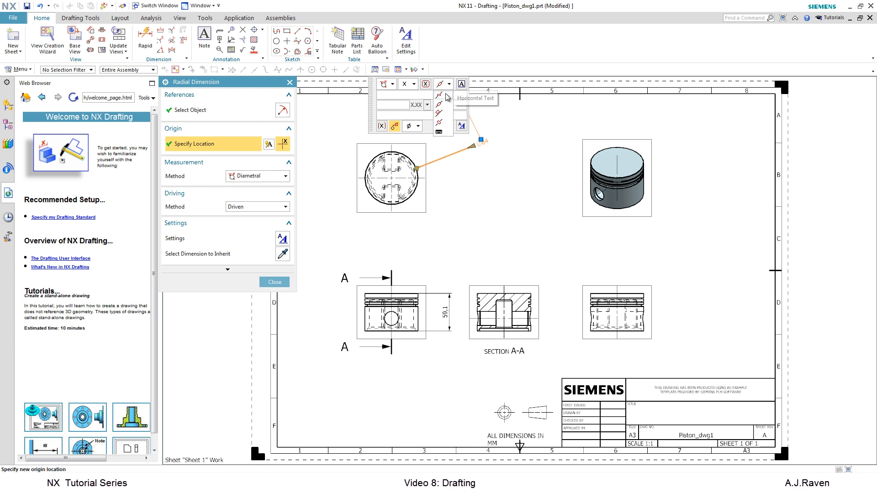
click(445, 96)
click(452, 85)
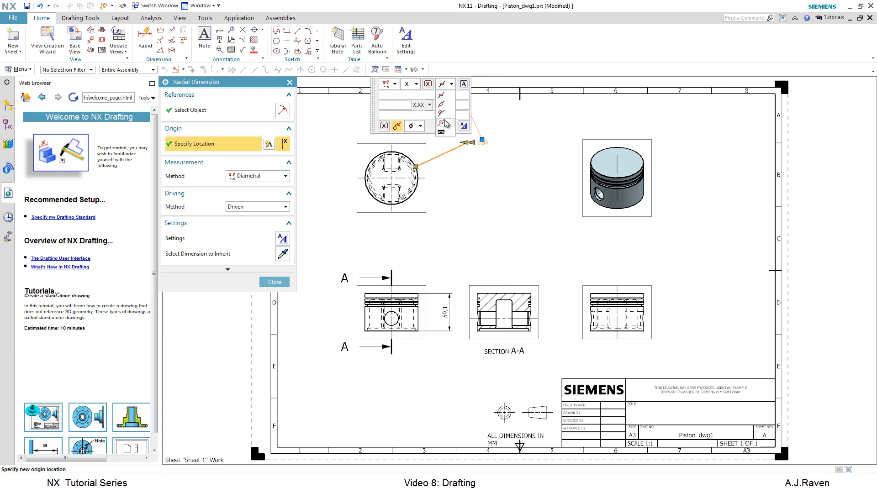
click(446, 124)
click(452, 84)
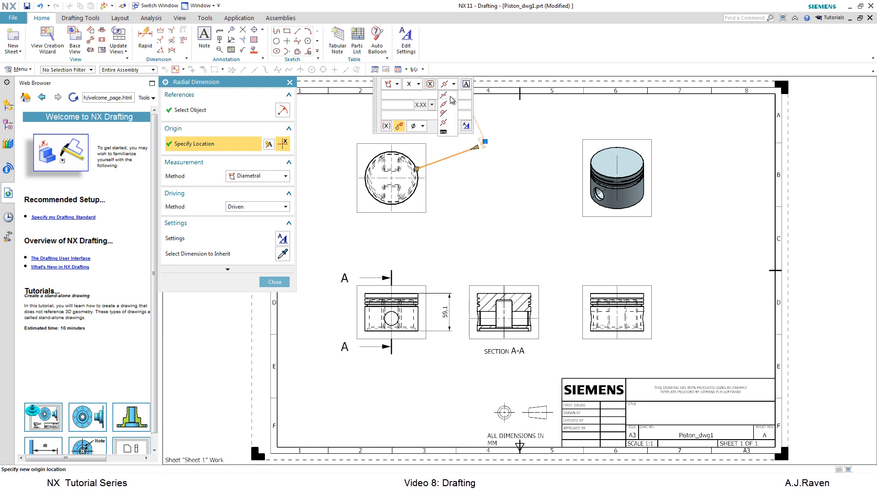
click(444, 113)
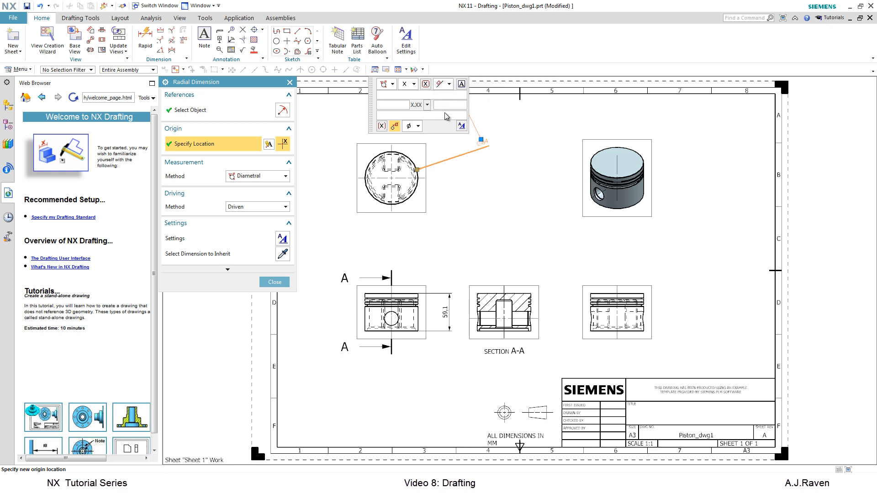
Add "text" above, "anywhere" before, "around" after and "the measurement" below the diameter value, and reposition the dimension above and right of the top view.
text(text)
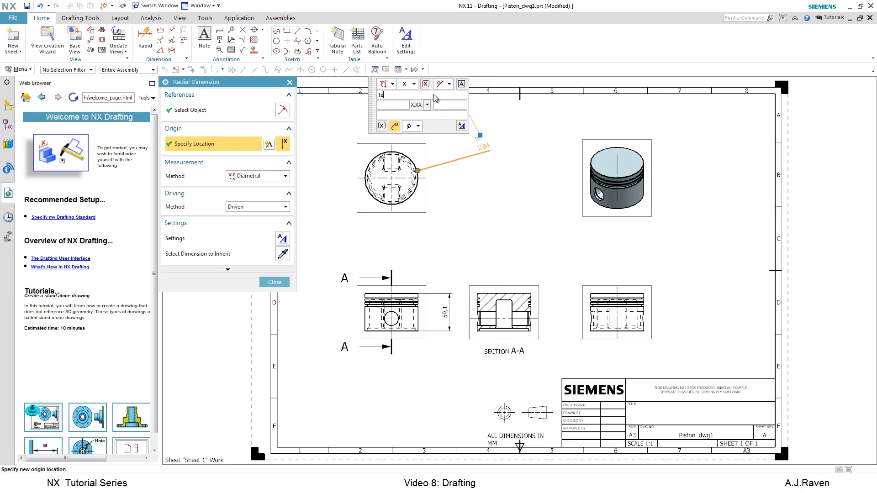
click(393, 105)
text(anywhere)
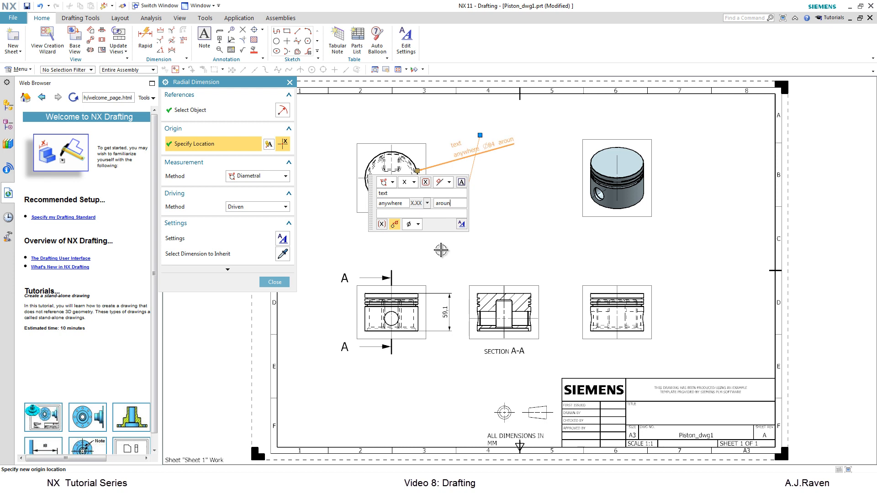
text(t)
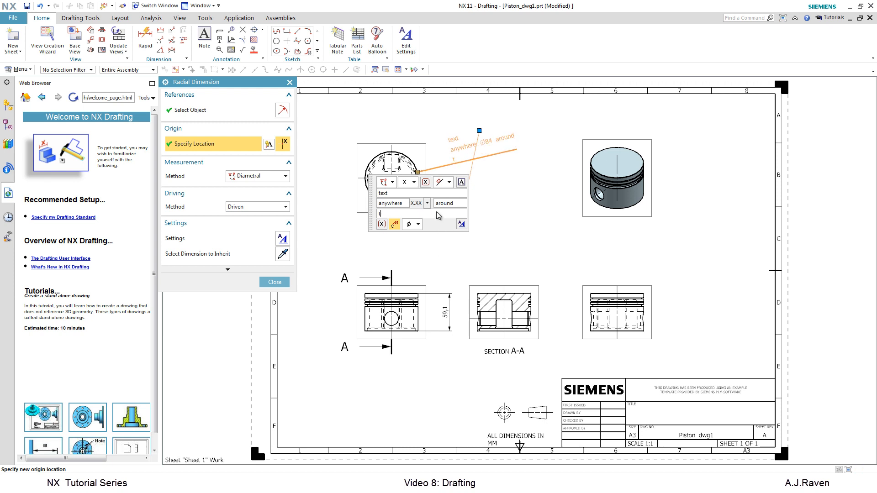
text(he measurement)
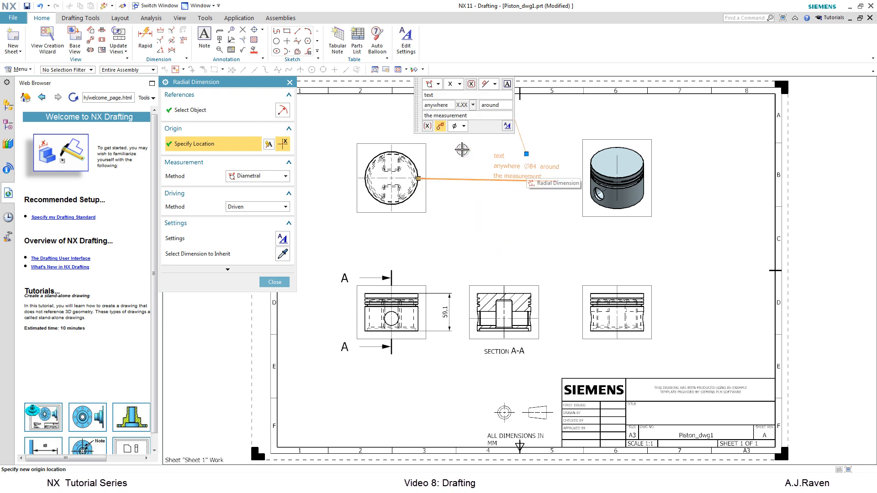
click(502, 124)
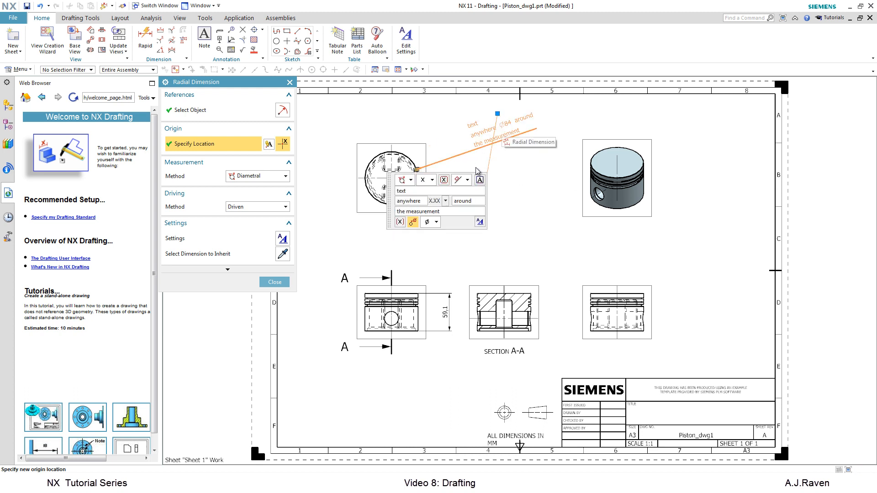
click(274, 282)
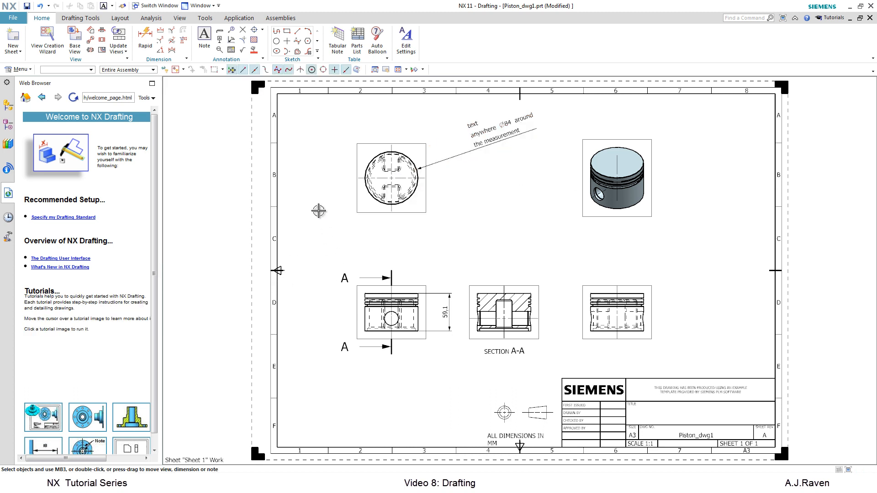
Place the note "MANUFACTURING INSTRUCTION" in the blank area above the front and section views, and expand the full note options.
click(204, 38)
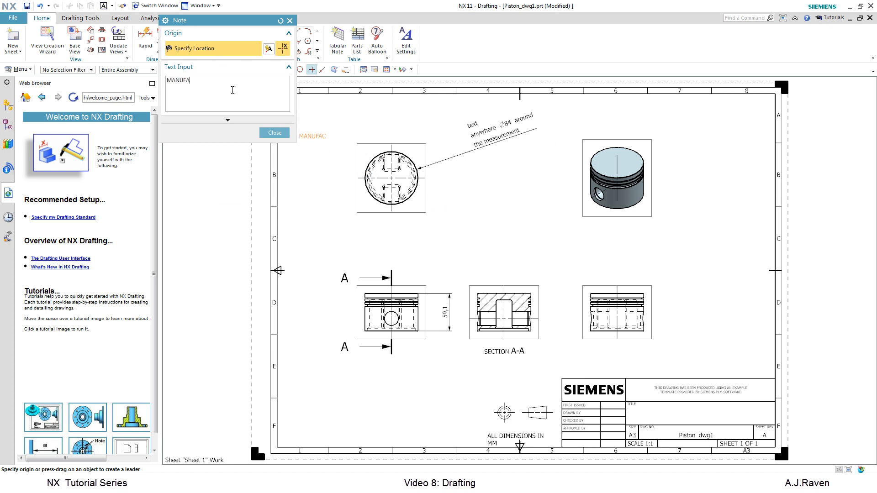
text(MANUFACTURING INST)
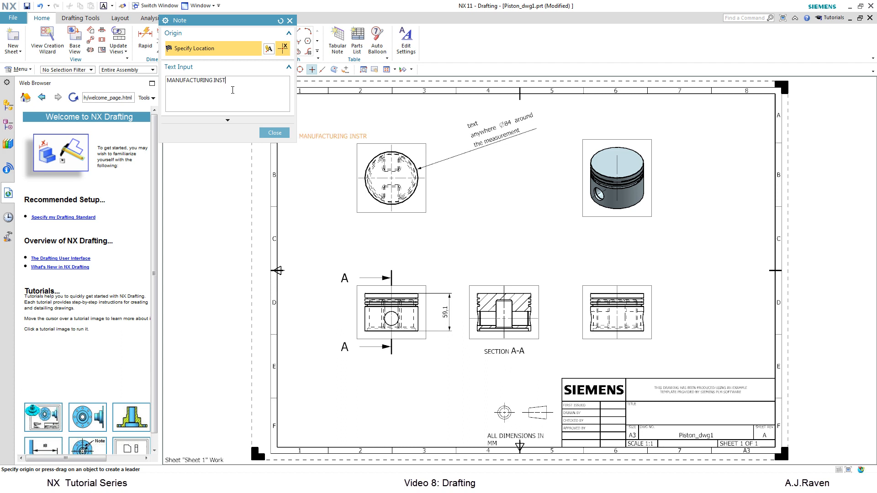
text(RUCTION)
click(457, 252)
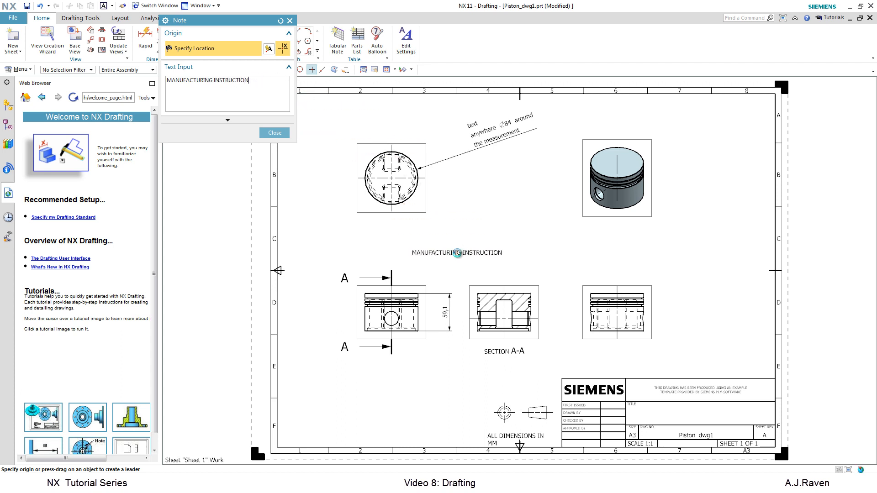
click(227, 120)
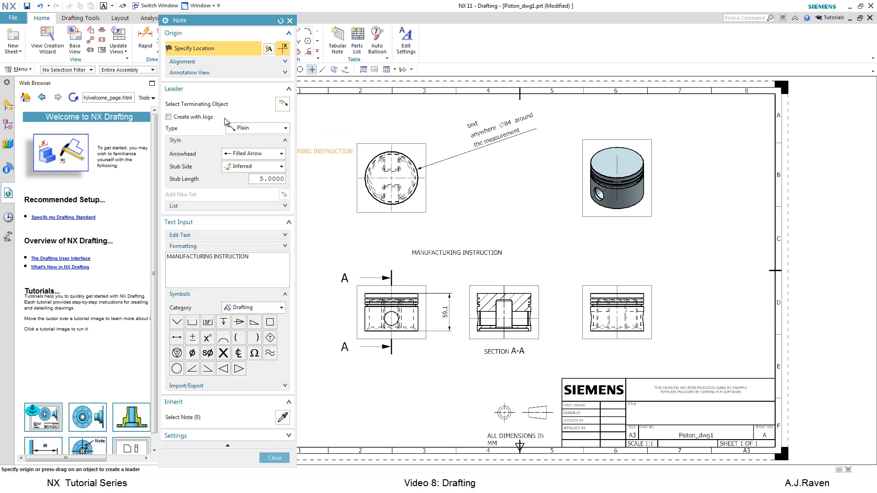
Place a second "MANUFACTURING INSTRUCTION" note above the section view, with a plain leader pointing to the top centre of the front view.
click(213, 103)
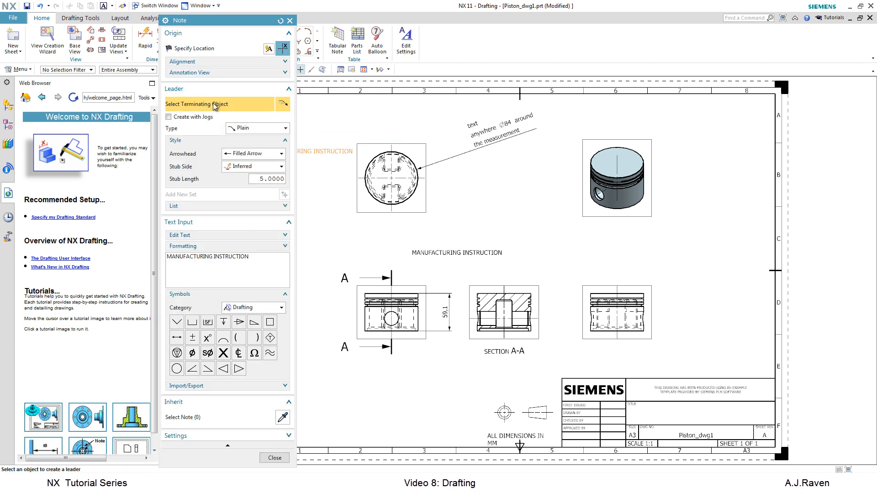
click(389, 293)
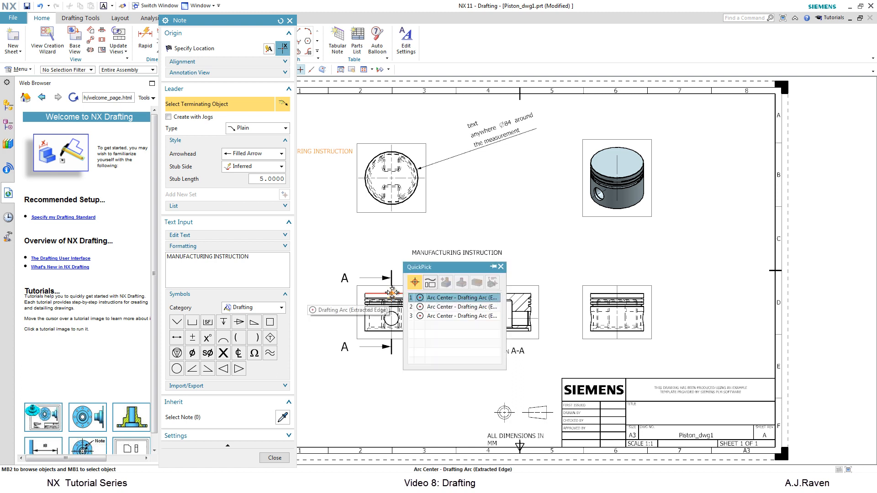
click(461, 297)
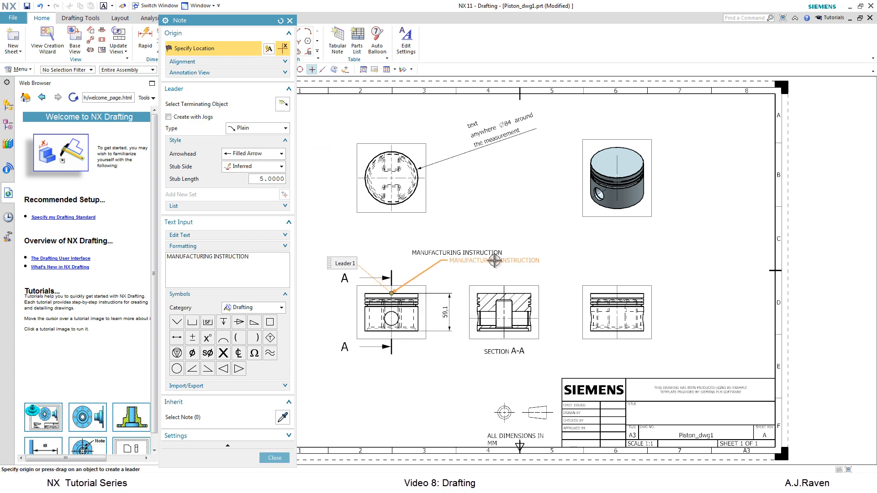
click(492, 263)
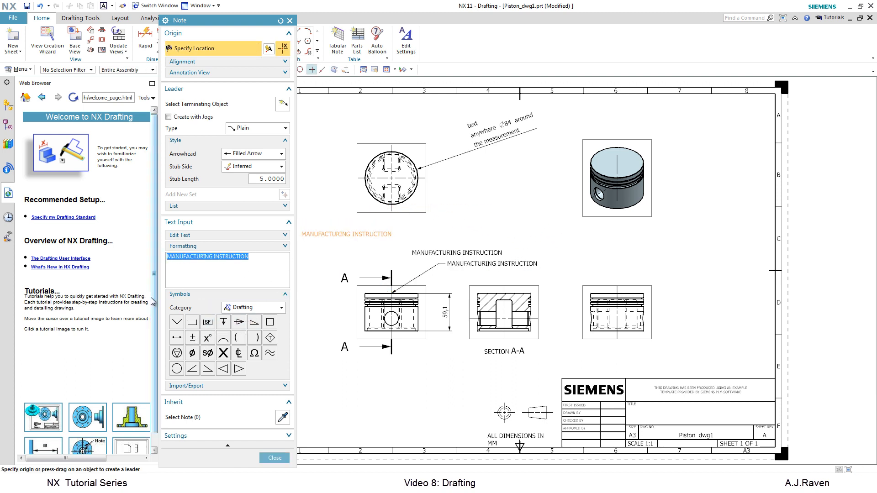
Replace the note text with a counterbore symbol followed by "20mm", place it below and between the front and section views, and finish adding notes.
click(198, 321)
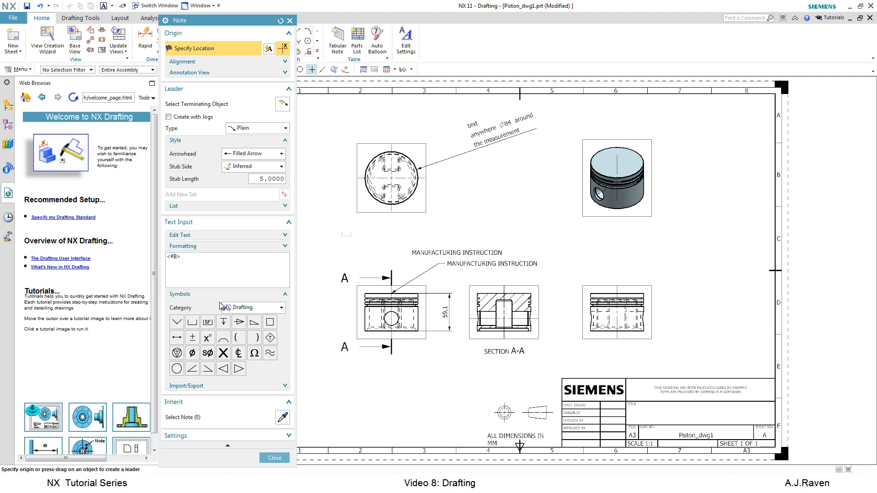
text(20mm)
click(429, 377)
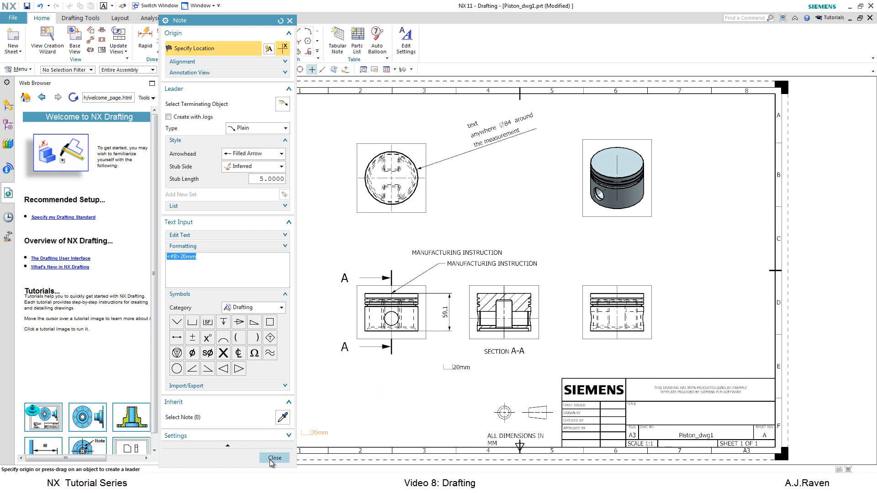
click(274, 458)
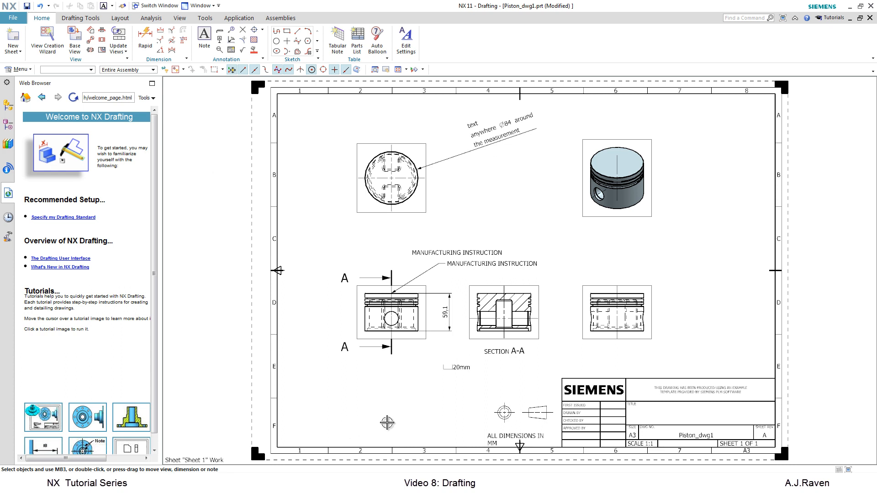